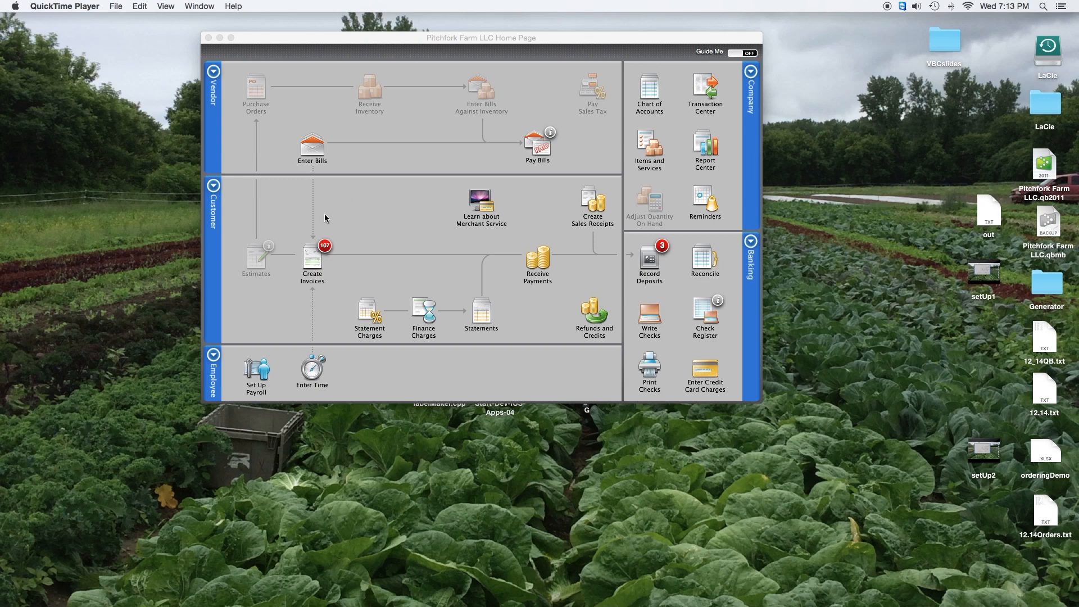
Step: Switch to QuickBooks and start a new invoice for customer 1
{"action": "left_click", "coordinate": [381, 203]}
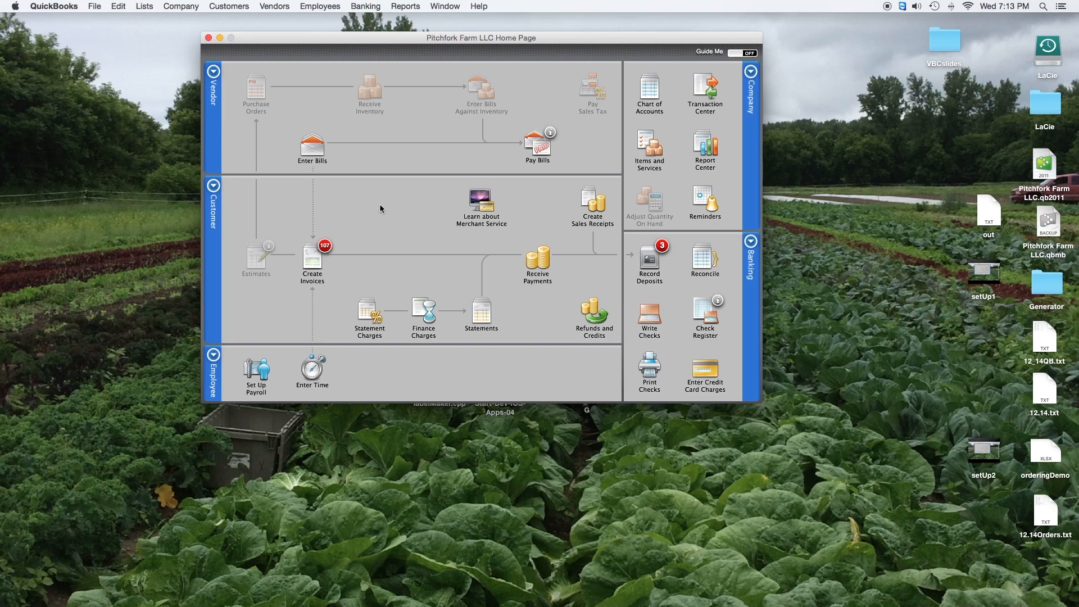
{"action": "left_click", "coordinate": [312, 258]}
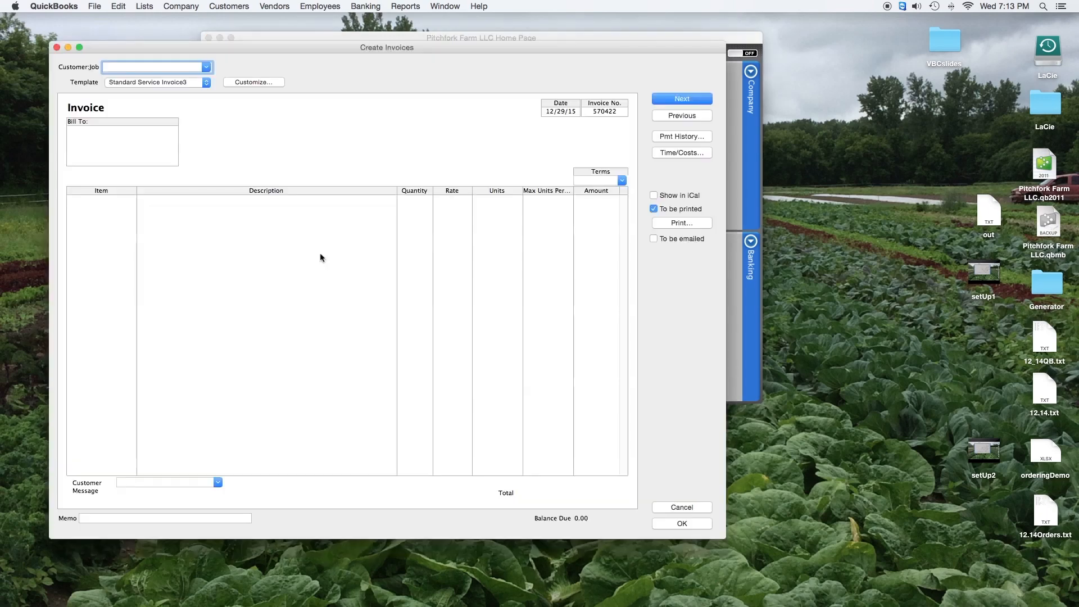
{"action": "type", "text": "customer 1"}
{"action": "key", "text": "Tab"}
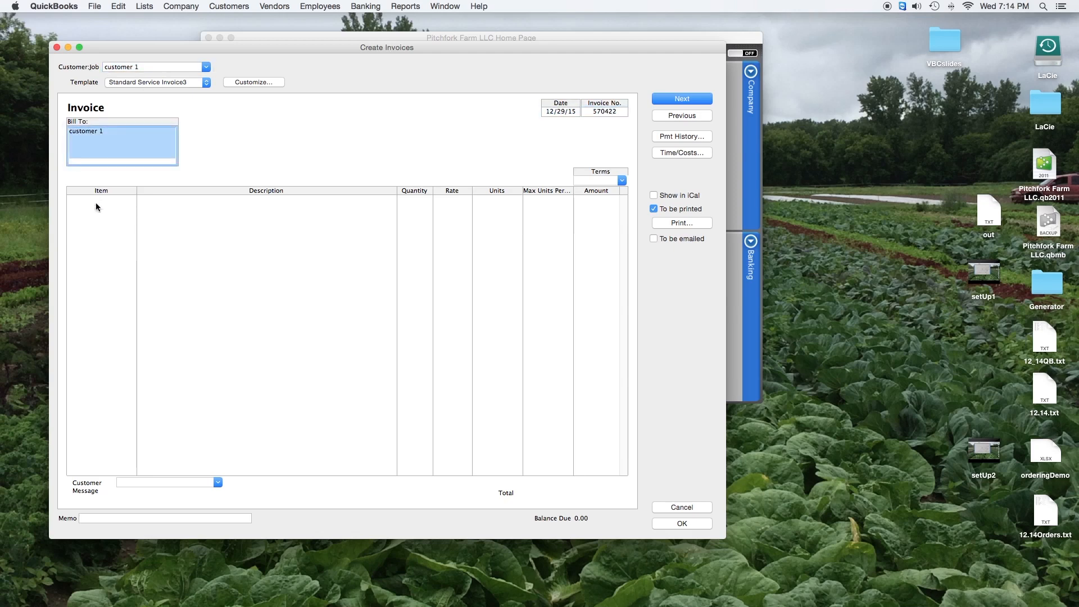
{"action": "key", "text": "Tab"}
{"action": "key", "text": "Tab"}
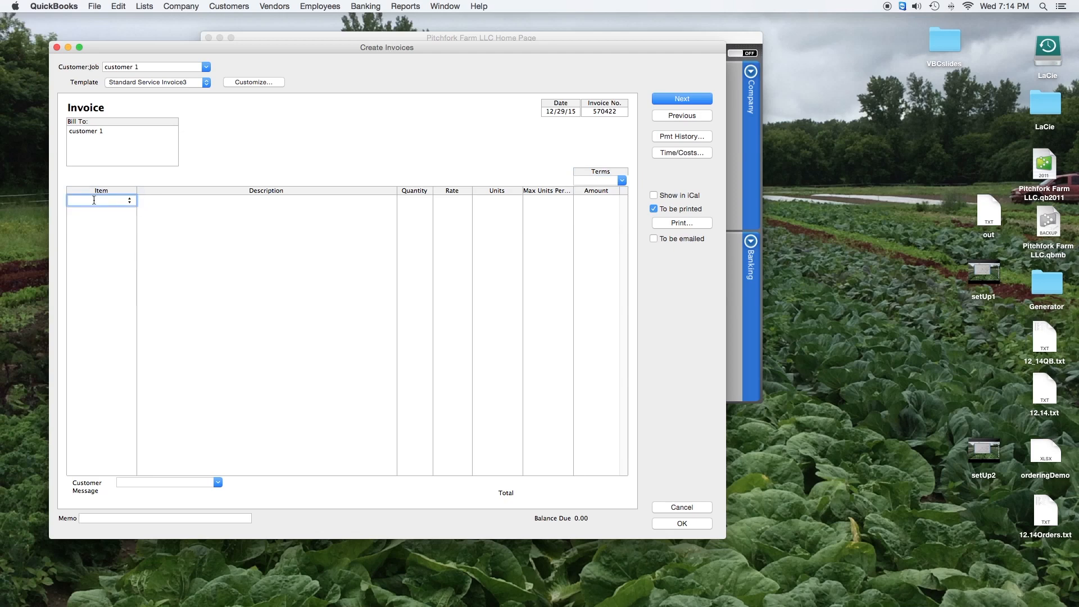
Step: Add baby kale as the invoice's first line item, leaving its other columns at their defaults
{"action": "type", "text": "baby kale"}
{"action": "key", "text": "Tab"}
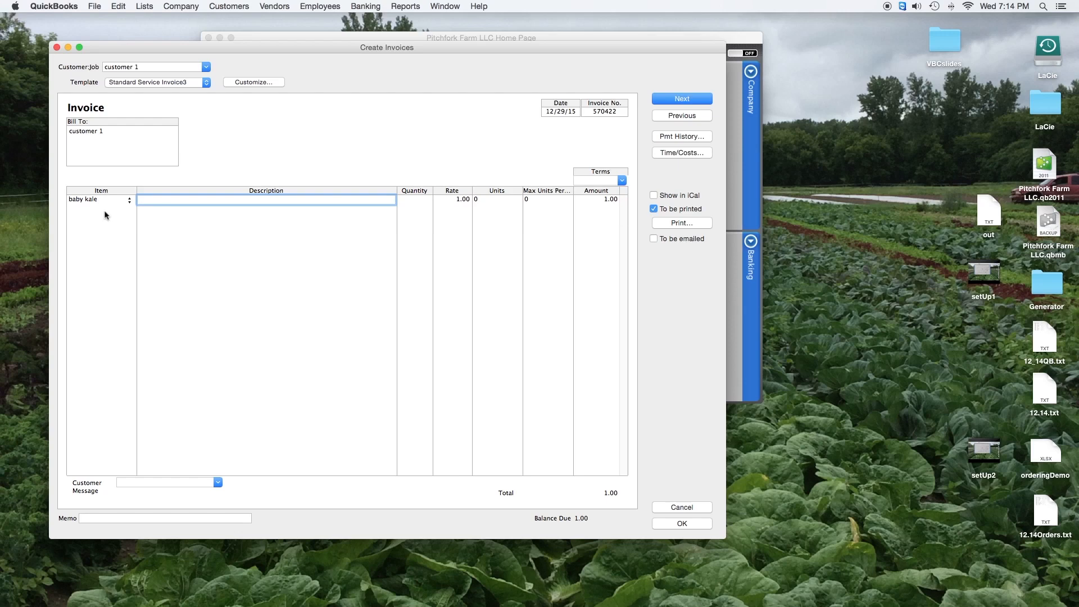
{"action": "key", "text": "Tab"}
{"action": "key", "text": "Tab"}
{"action": "key", "text": "Tab"}
{"action": "key", "text": "Tab"}
{"action": "key", "text": "Tab"}
{"action": "key", "text": "Tab"}
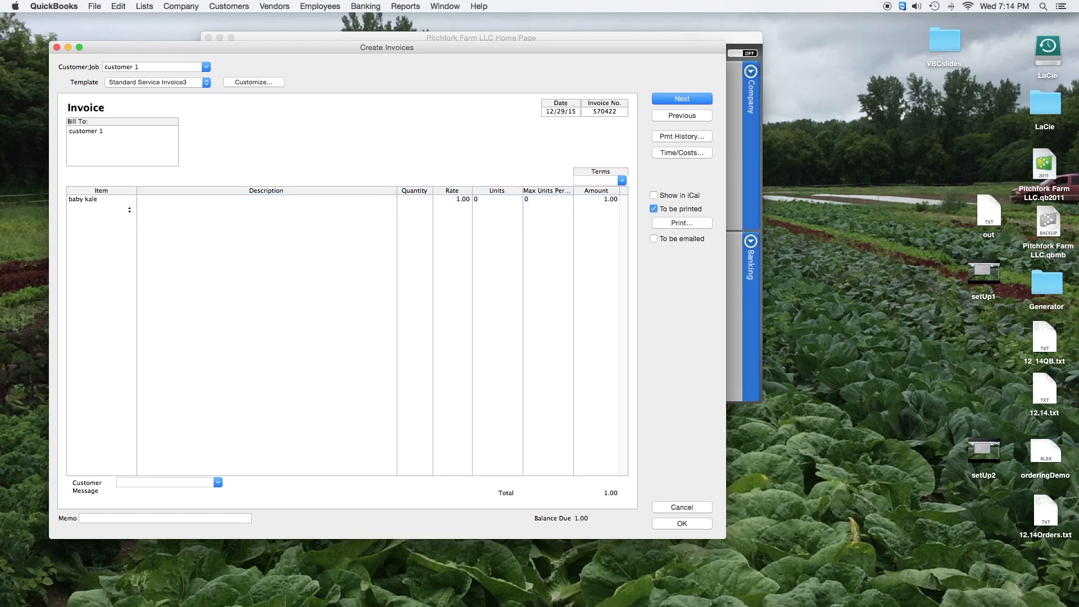
Step: Try to add baby bok choi as the invoice's second line item and set it up as a new item
{"action": "type", "text": "baby"}
{"action": "type", "text": "bok cho"}
{"action": "type", "text": "y"}
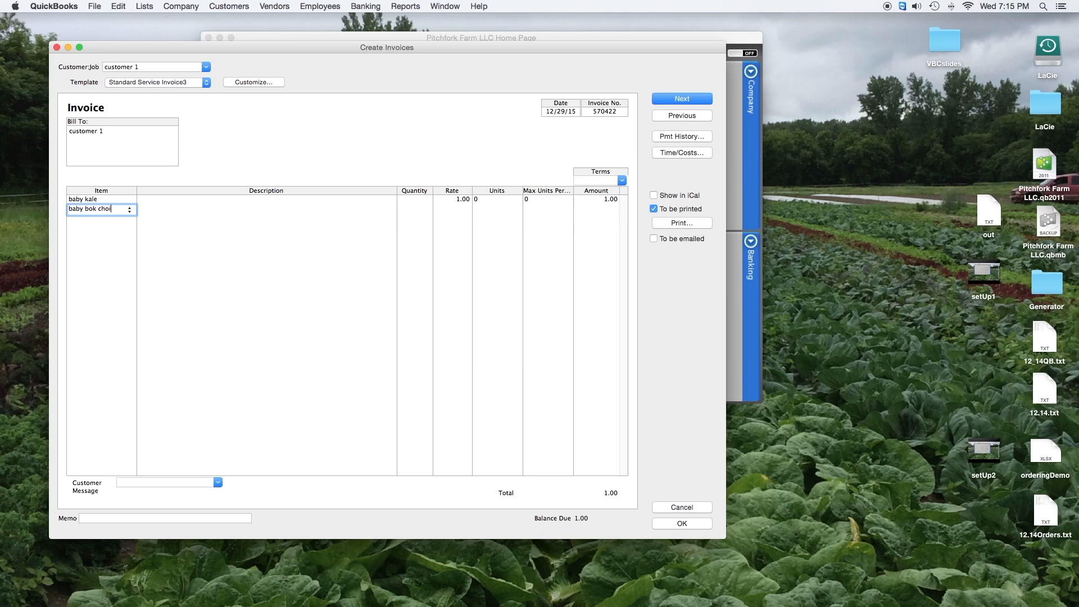
{"action": "key", "text": "Tab"}
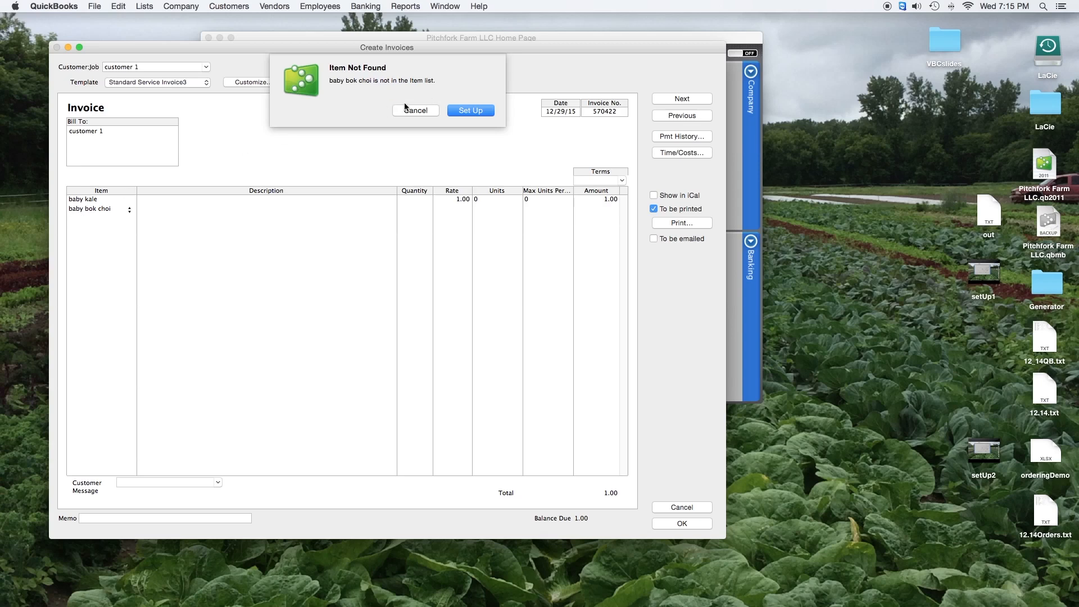
{"action": "left_click", "coordinate": [474, 111]}
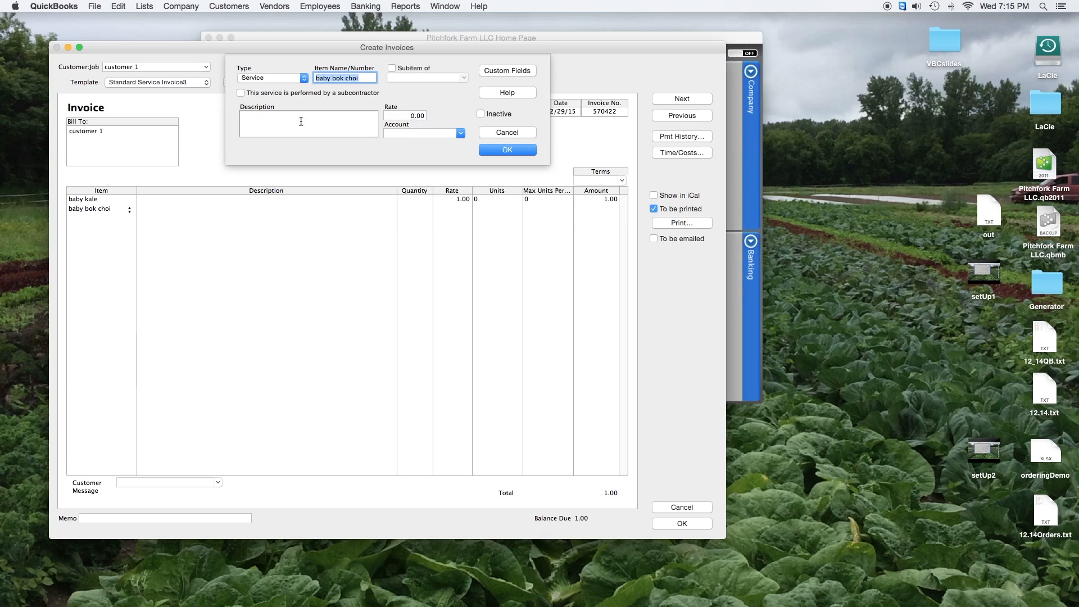
{"action": "left_click", "coordinate": [500, 133]}
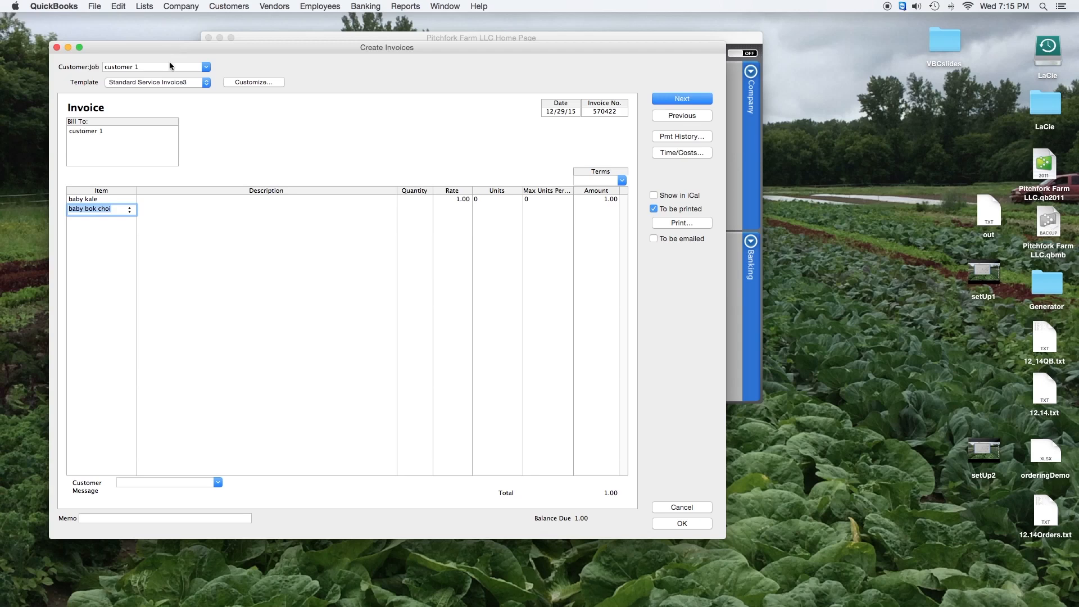
Step: Set the price of the baby carrots item in the item list to 2.00 and open its custom fields
{"action": "left_click", "coordinate": [144, 8]}
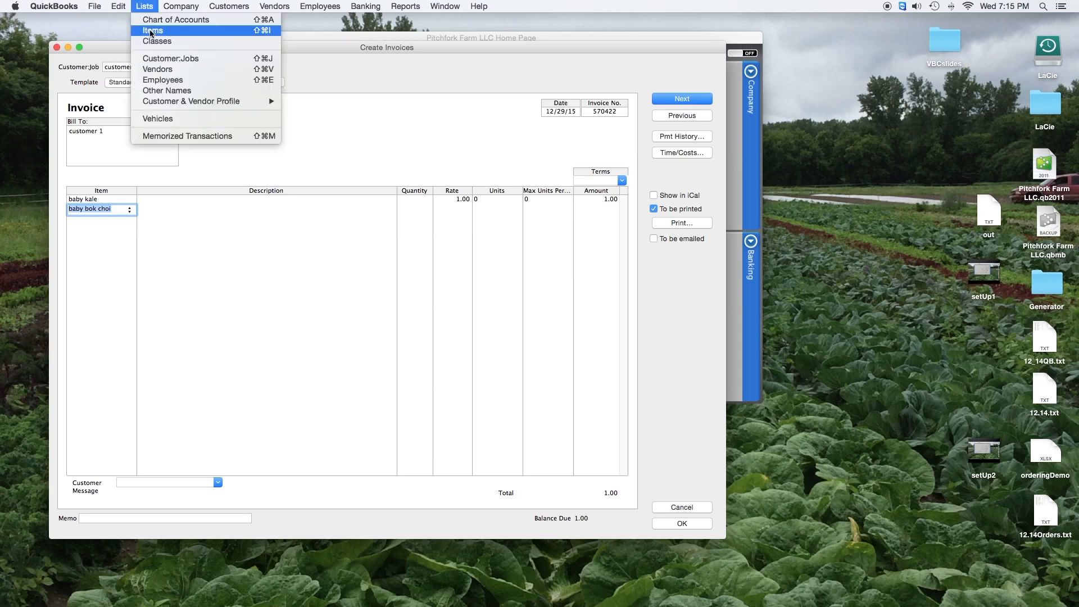
{"action": "left_click", "coordinate": [150, 32]}
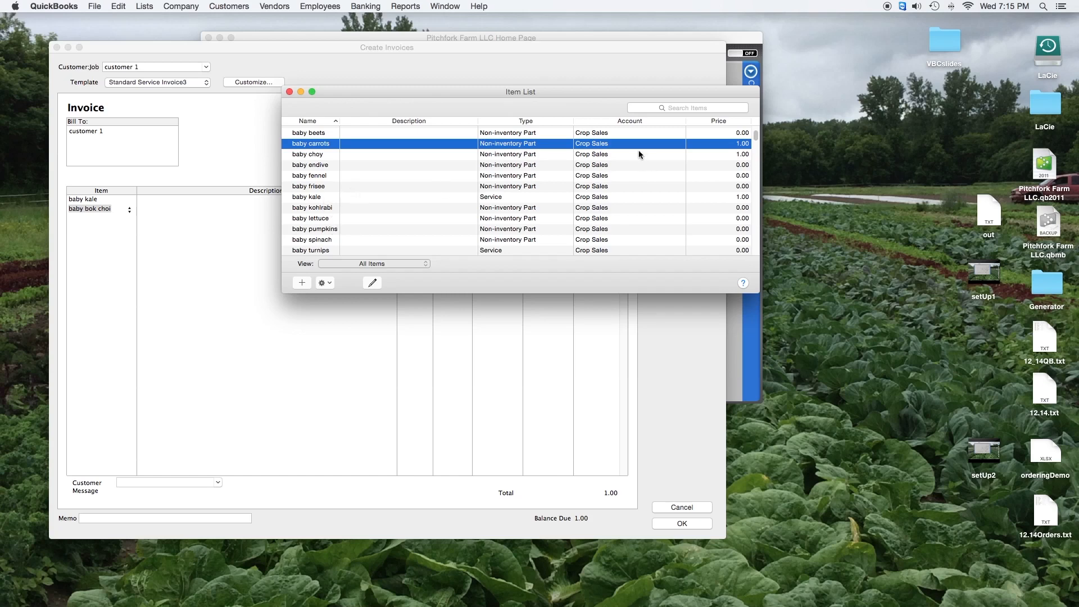
{"action": "double_click", "coordinate": [317, 145]}
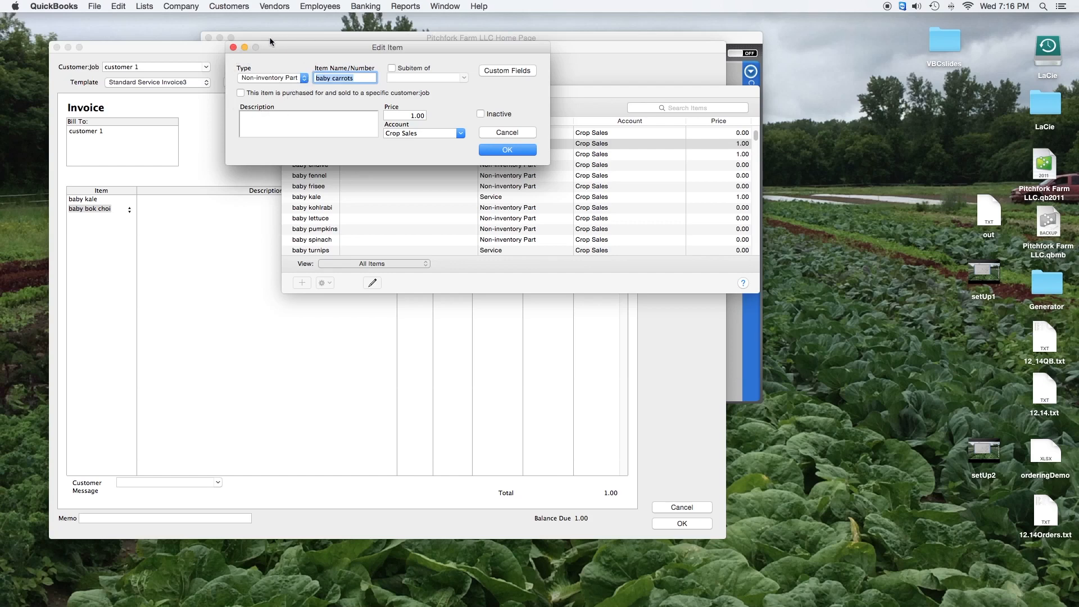
{"action": "left_click", "coordinate": [413, 116]}
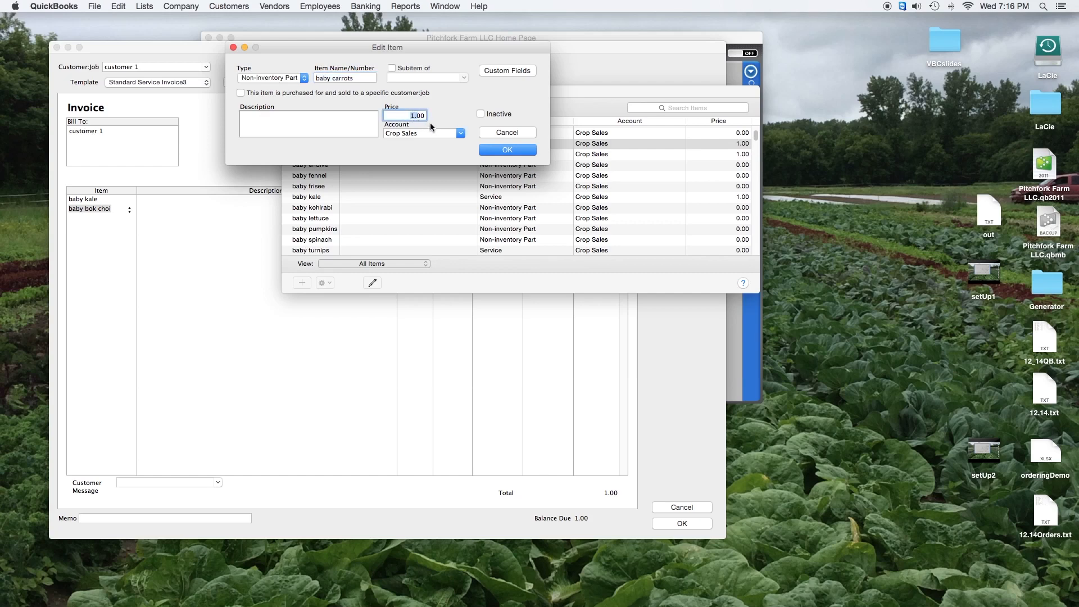
{"action": "type", "text": "2."}
{"action": "left_click", "coordinate": [460, 133]}
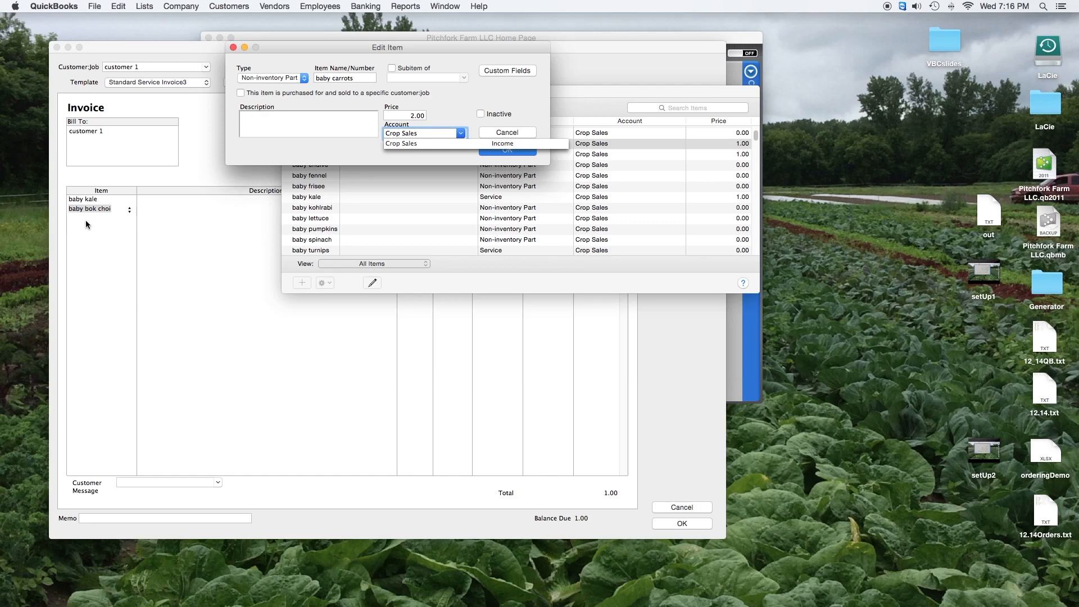
{"action": "left_click", "coordinate": [454, 100]}
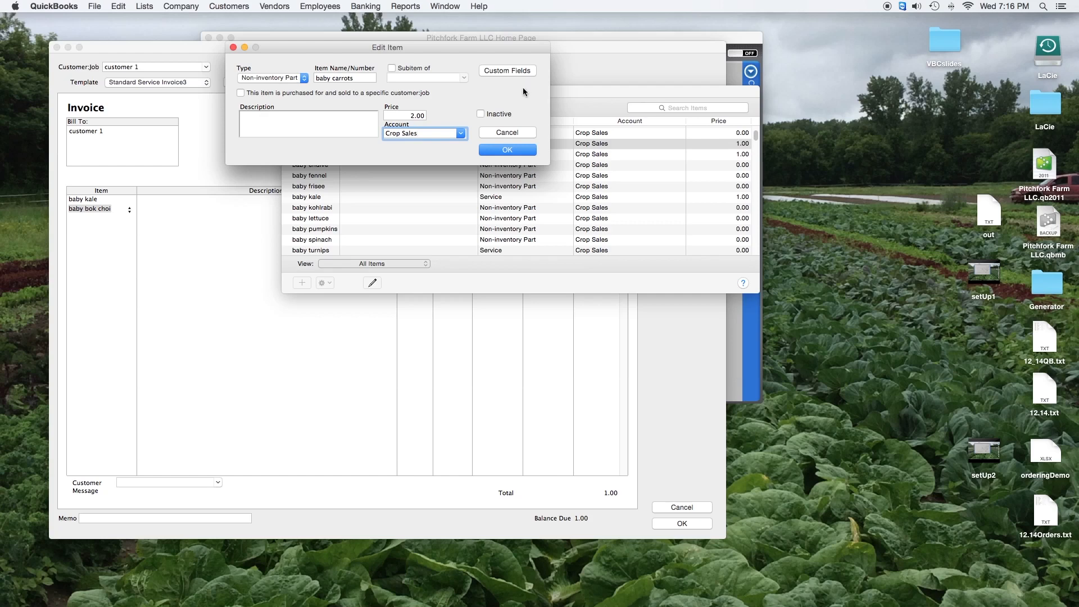
{"action": "left_click", "coordinate": [496, 72]}
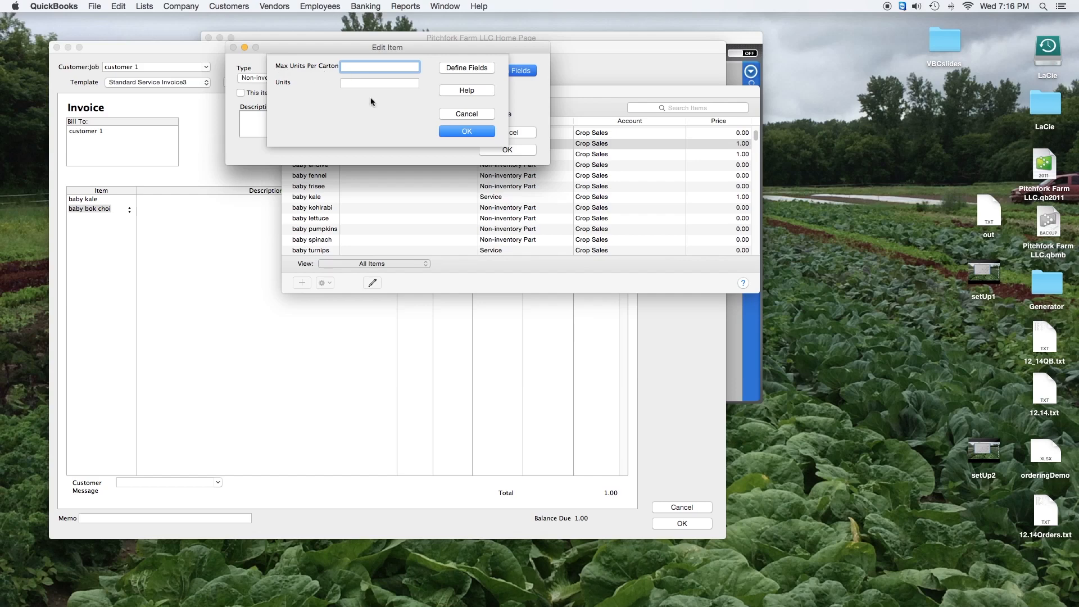
Step: Try defining an additional custom item field labelled Units, and clear the extra entries before closing the field definitions
{"action": "left_click", "coordinate": [468, 67]}
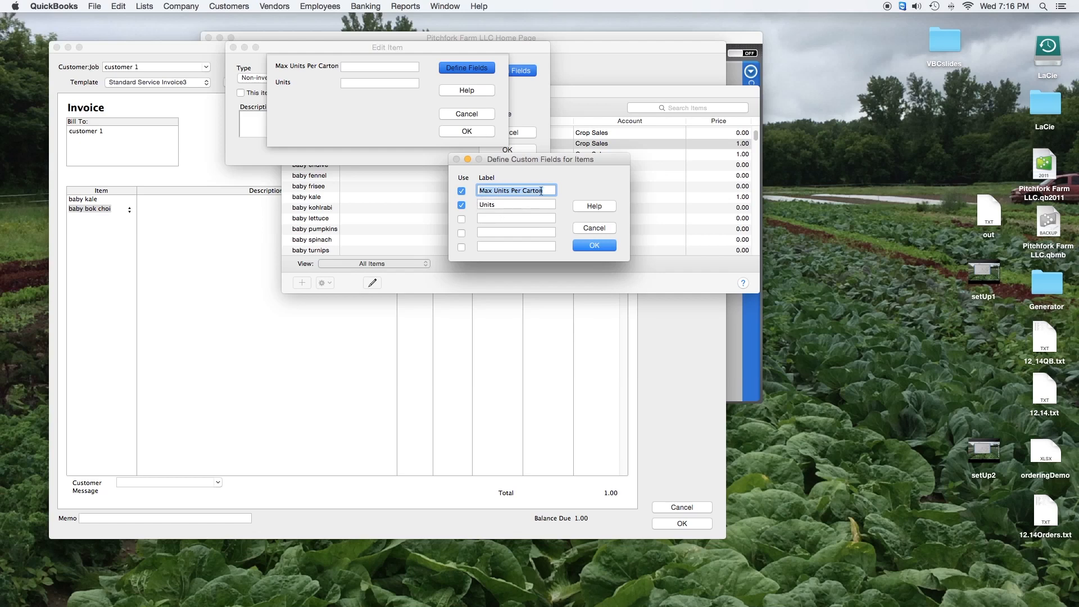
{"action": "left_click", "coordinate": [490, 217]}
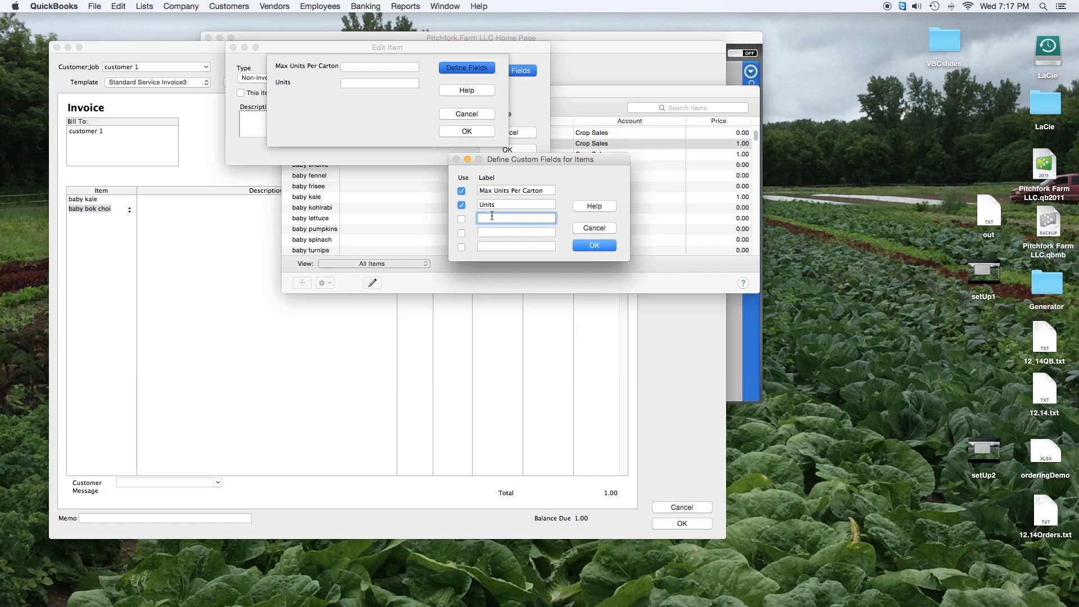
{"action": "type", "text": "Units"}
{"action": "left_click", "coordinate": [462, 219]}
{"action": "left_click", "coordinate": [494, 232]}
{"action": "type", "text": "Mac U"}
{"action": "key", "text": "BackSpace"}
{"action": "key", "text": "BackSpace"}
{"action": "key", "text": "BackSpace"}
{"action": "key", "text": "BackSpace"}
{"action": "key", "text": "BackSpace"}
{"action": "left_click", "coordinate": [462, 220]}
{"action": "left_click_drag", "start_coordinate": [499, 219], "coordinate": [481, 219]}
{"action": "key", "text": "BackSpace"}
{"action": "left_click", "coordinate": [586, 245]}
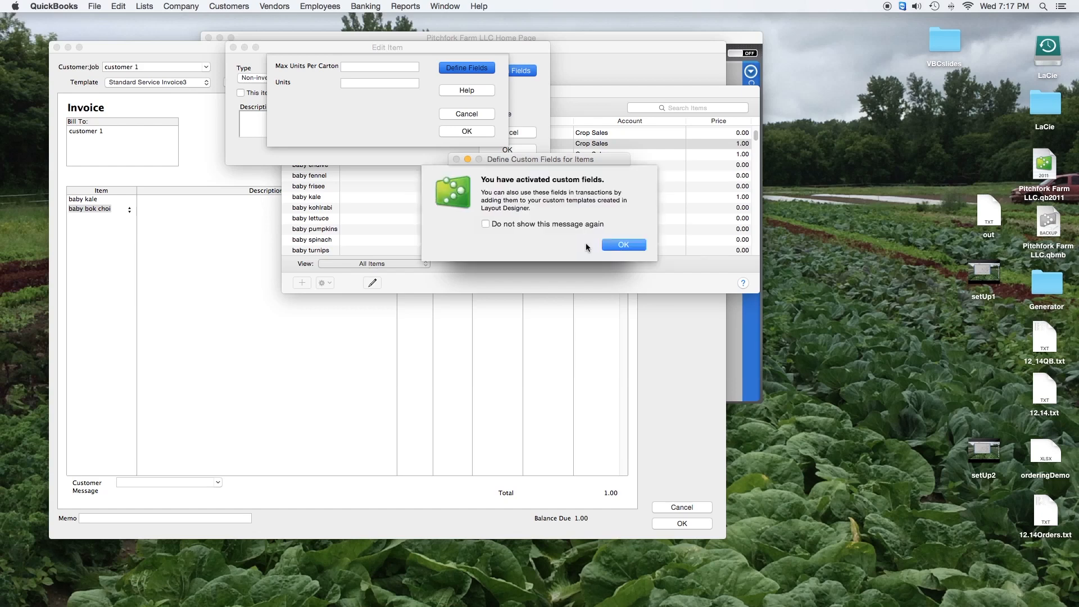
{"action": "left_click", "coordinate": [637, 245]}
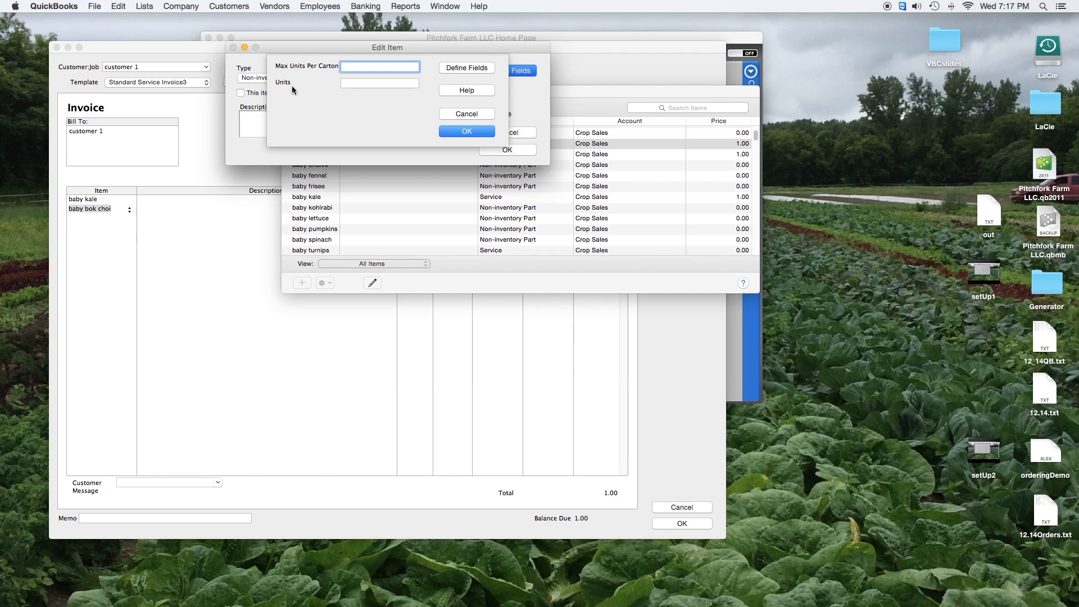
Step: Enter bu as the Units custom field of the baby carrots item
{"action": "left_click", "coordinate": [348, 85]}
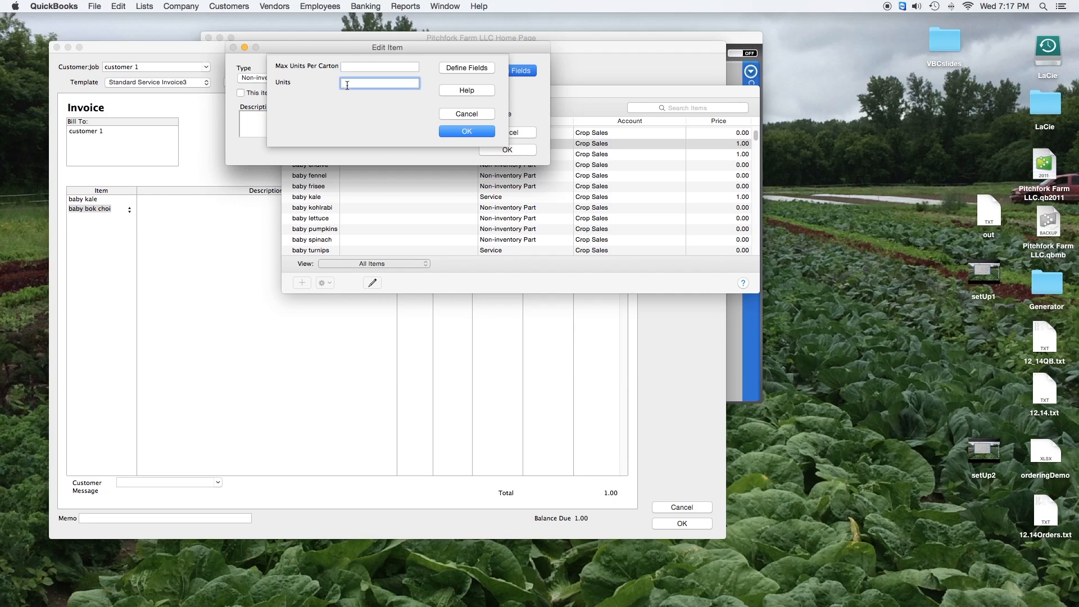
{"action": "type", "text": "bunches"}
{"action": "key", "text": "BackSpace"}
{"action": "key", "text": "BackSpace"}
{"action": "type", "text": "n"}
{"action": "key", "text": "BackSpace"}
{"action": "key", "text": "BackSpace"}
Step: Set the baby carrots item's Max Units Per Carton to 24 and save the item
{"action": "left_click", "coordinate": [350, 68]}
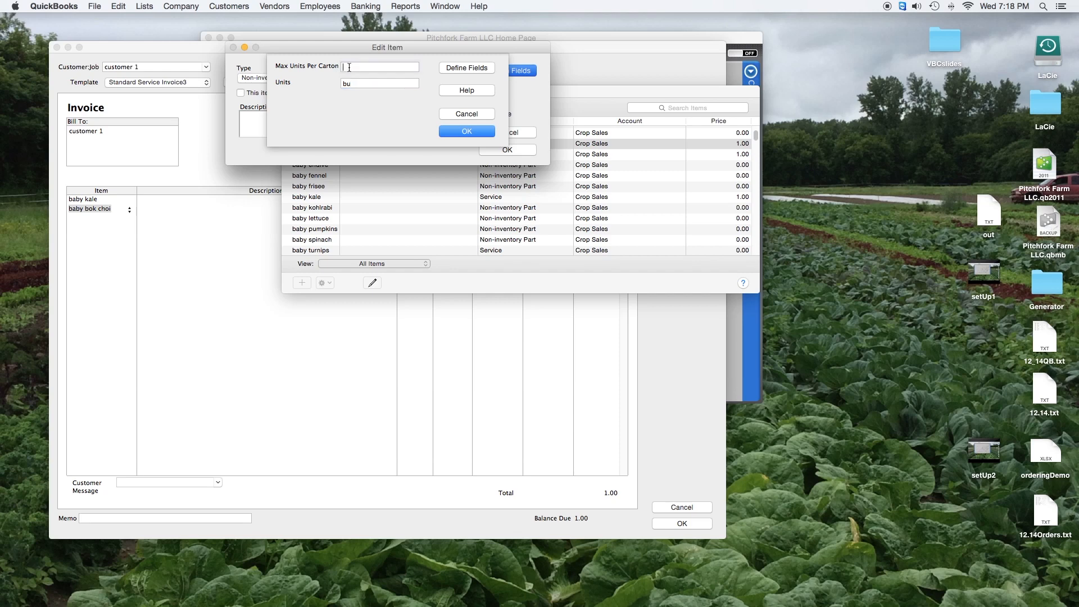
{"action": "type", "text": "24"}
{"action": "left_click", "coordinate": [475, 132]}
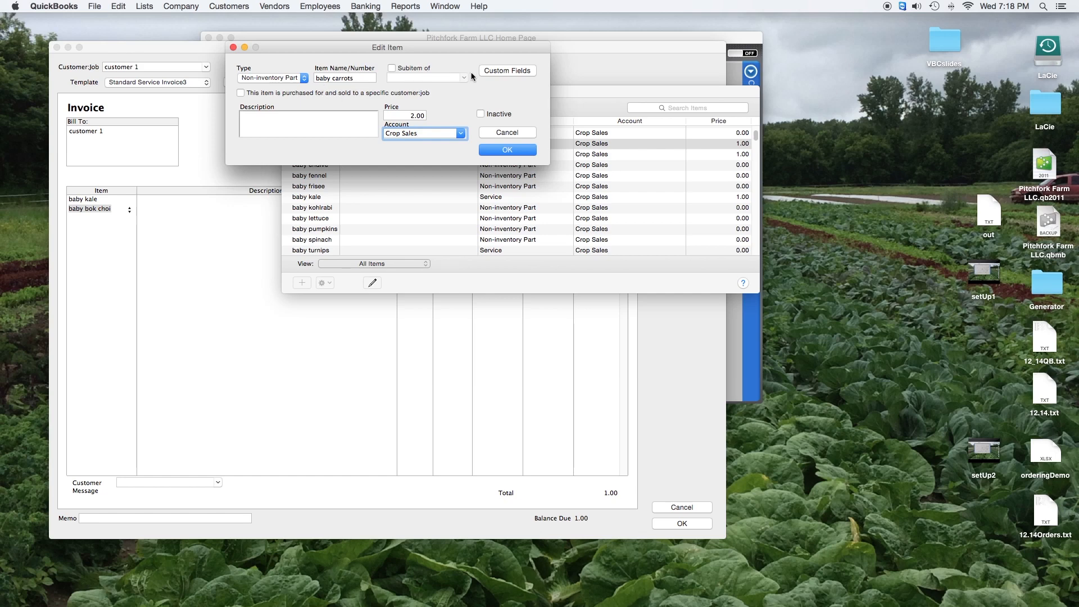
{"action": "left_click", "coordinate": [501, 71]}
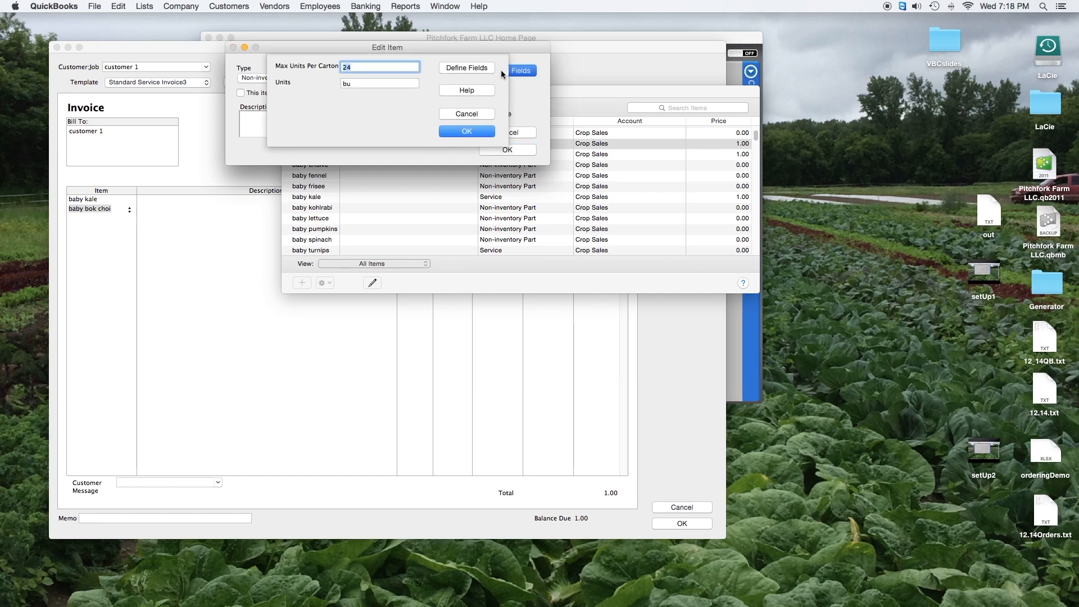
{"action": "left_click", "coordinate": [467, 131]}
{"action": "left_click", "coordinate": [509, 149]}
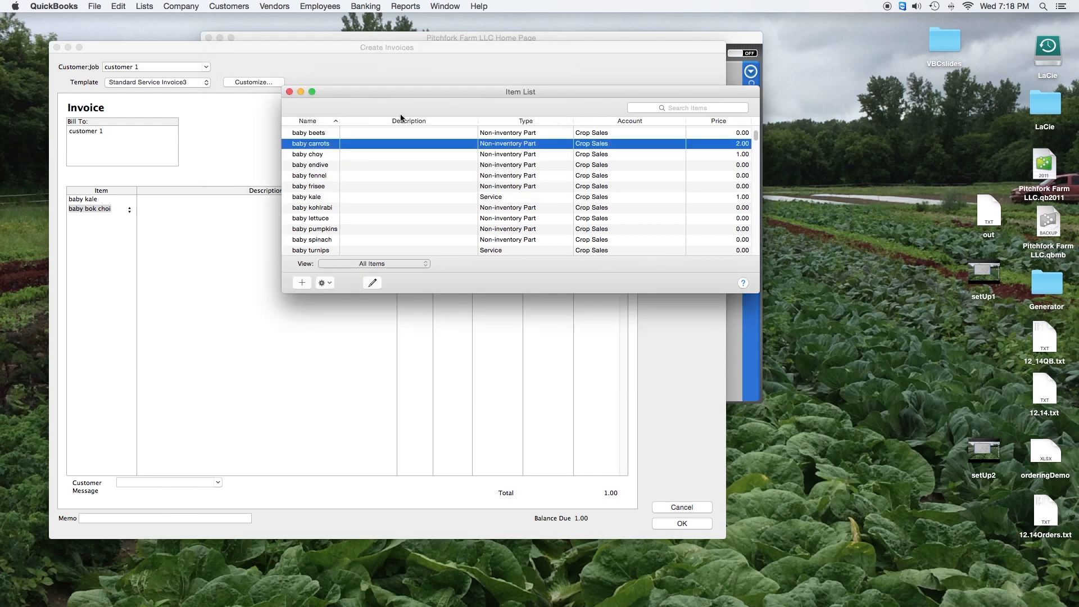
Step: Replace baby bok choi on the invoice's second line with baby carrots and enter a quantity of 144
{"action": "left_click", "coordinate": [238, 146]}
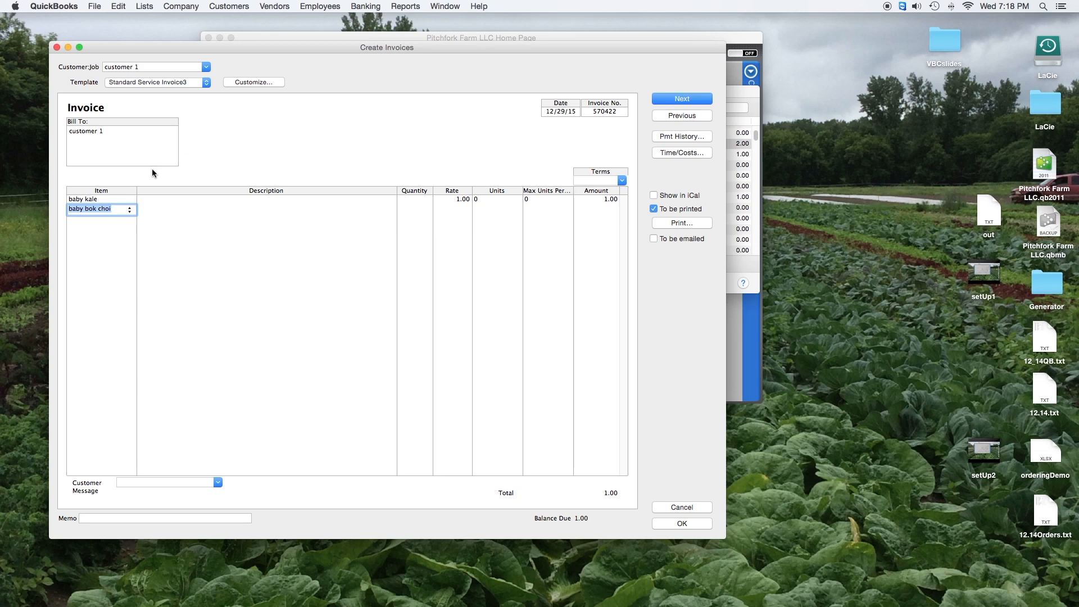
{"action": "type", "text": "baby carrots"}
{"action": "key", "text": "Tab"}
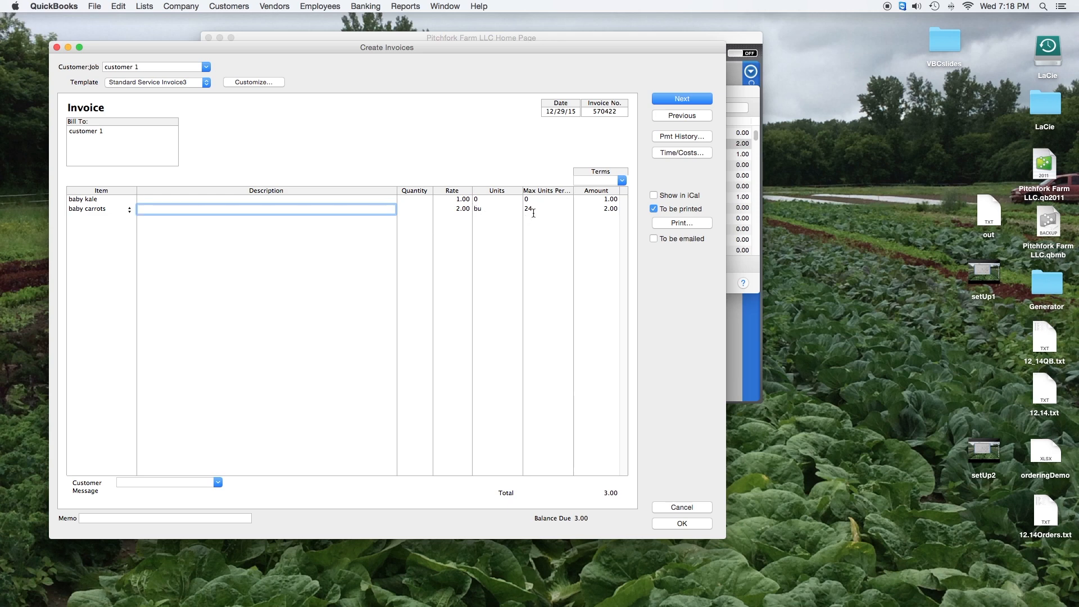
{"action": "key", "text": "Tab"}
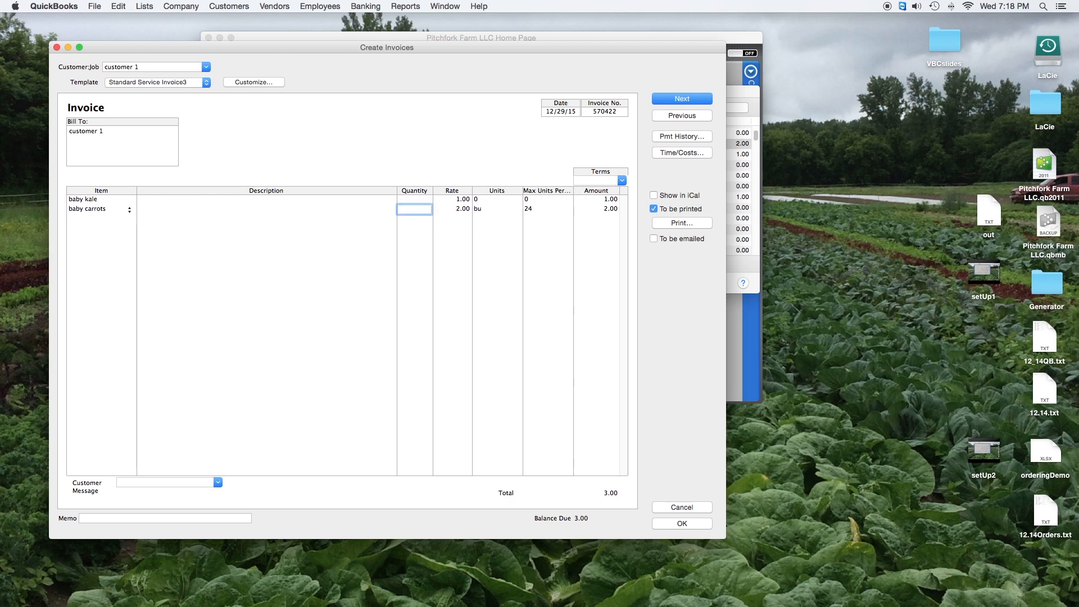
{"action": "key", "text": "Tab"}
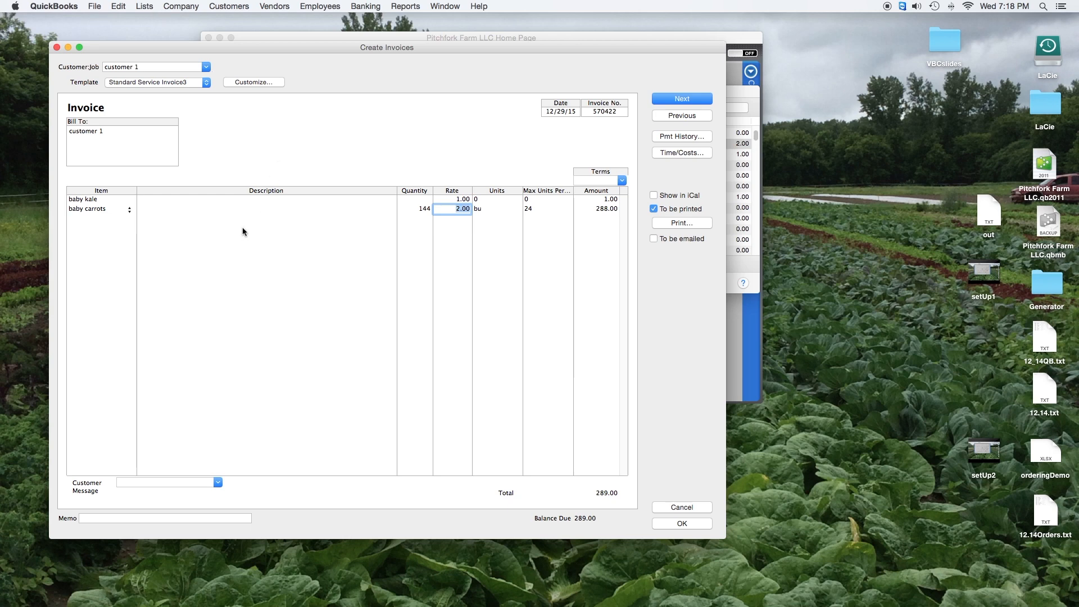
Step: Open the baby fennel item from the item list and set its price to 1.00
{"action": "left_click", "coordinate": [146, 6]}
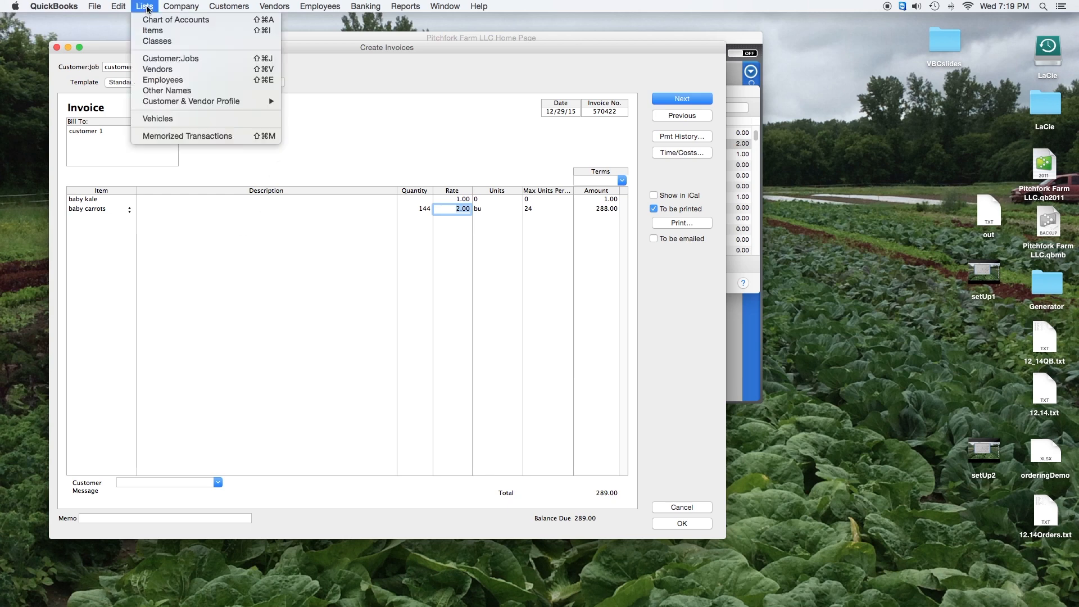
{"action": "left_click", "coordinate": [155, 31]}
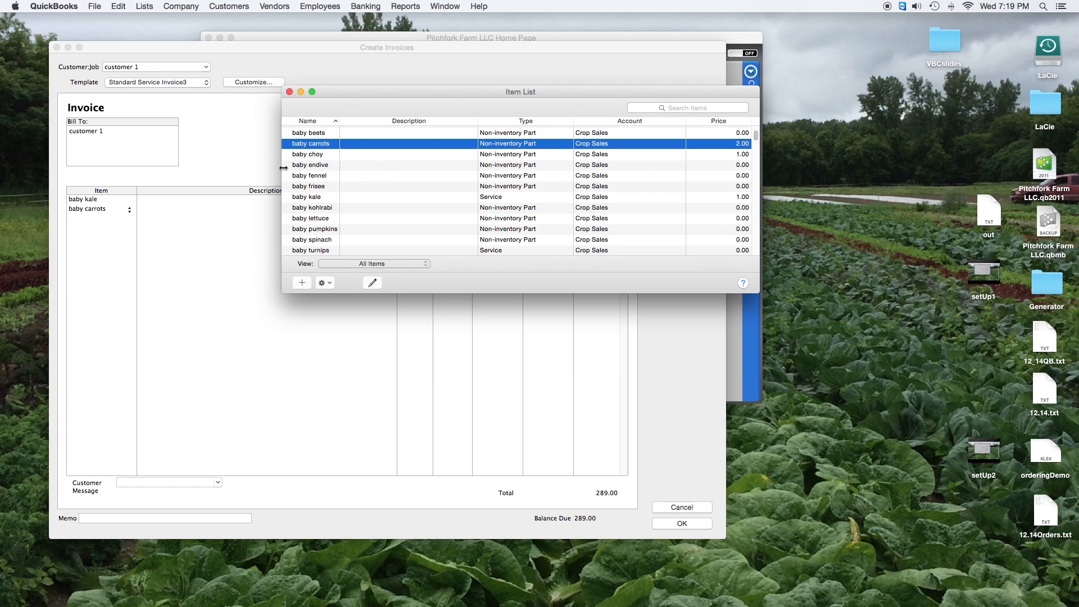
{"action": "double_click", "coordinate": [329, 175]}
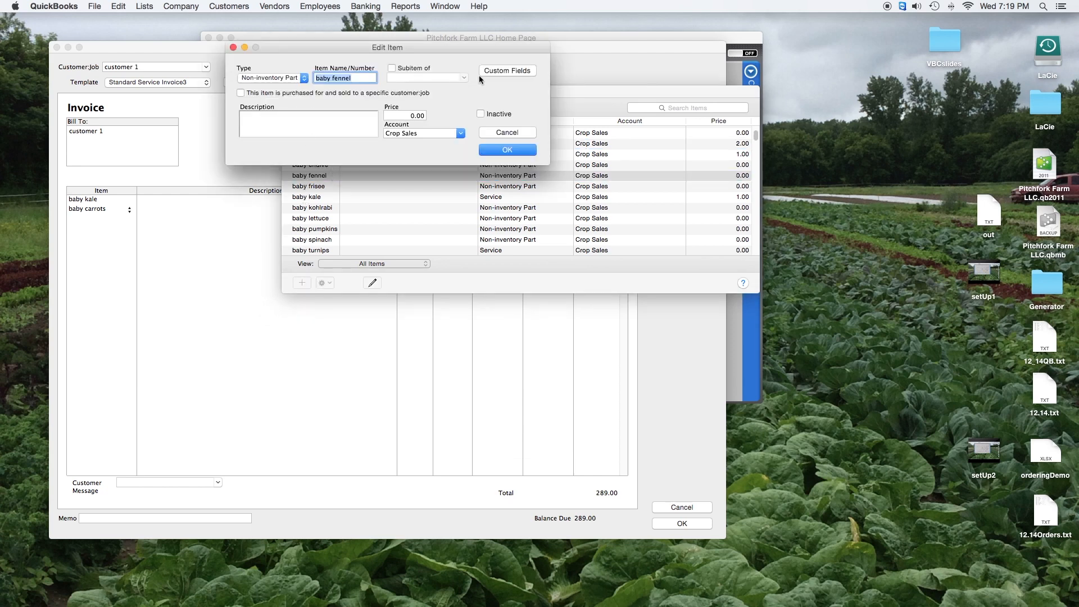
{"action": "double_click", "coordinate": [414, 117]}
{"action": "type", "text": "1"}
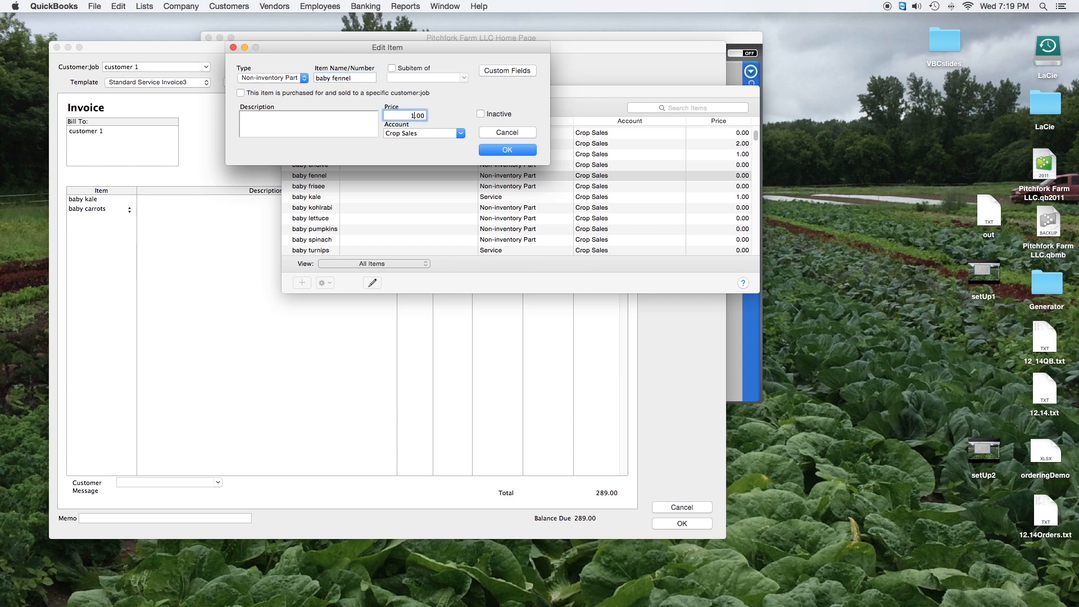
{"action": "key", "text": "Tab"}
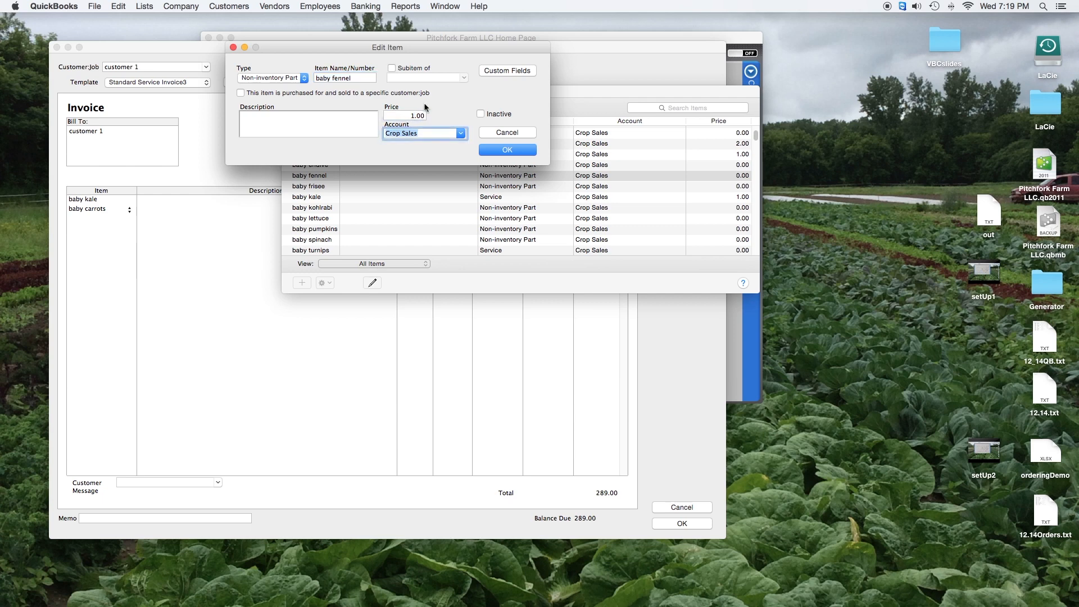
Step: Check the baby fennel item's custom fields, keeping Units as ea and Max Units Per Carton as 24, and save the item
{"action": "left_click", "coordinate": [316, 116]}
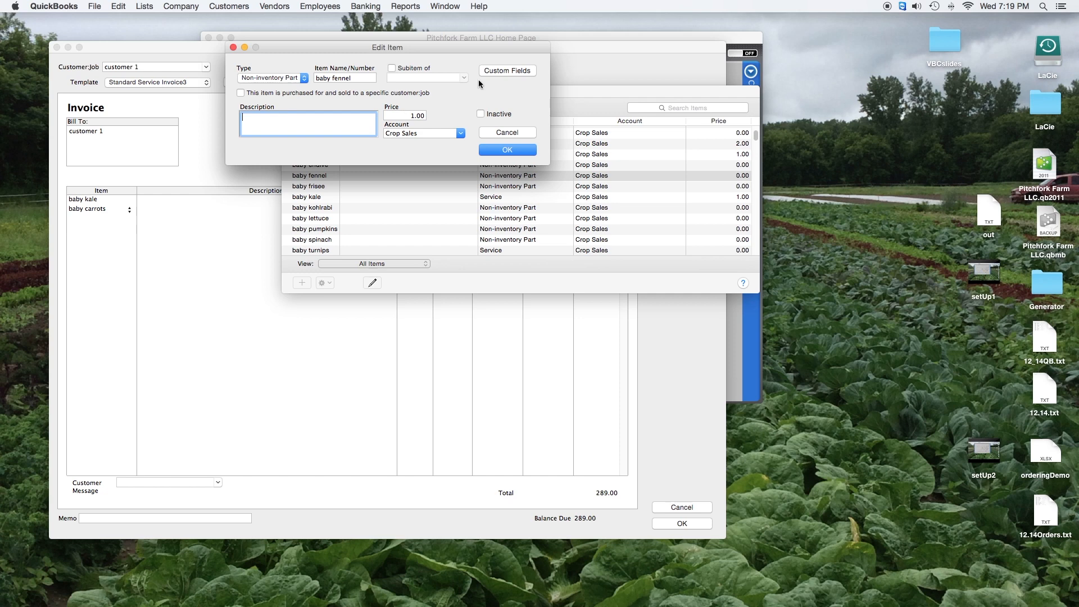
{"action": "left_click", "coordinate": [518, 72]}
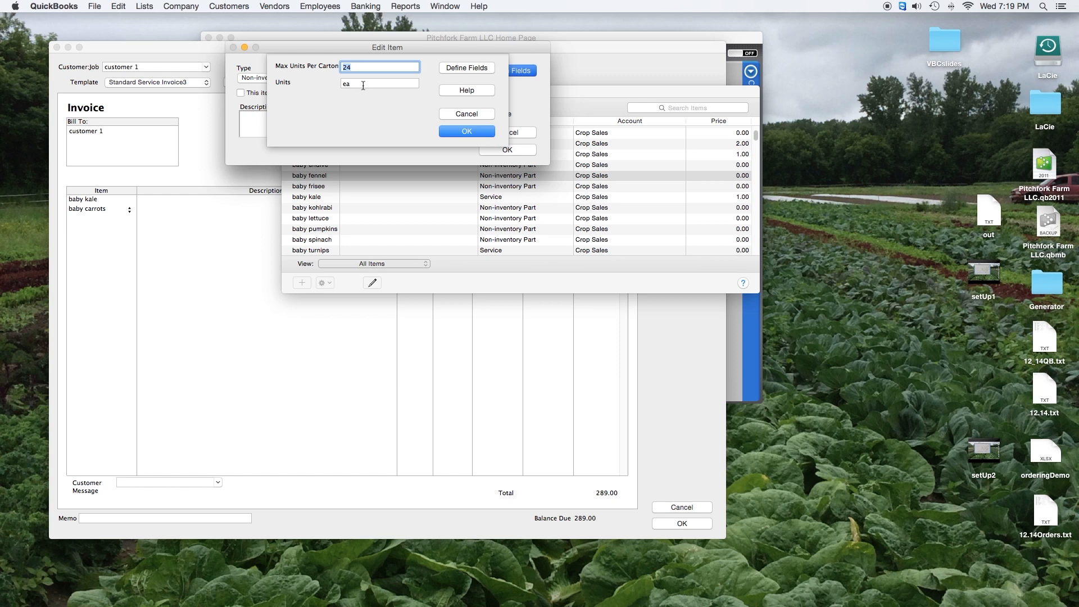
{"action": "left_click", "coordinate": [345, 84]}
{"action": "key", "text": "BackSpace"}
{"action": "type", "text": "a"}
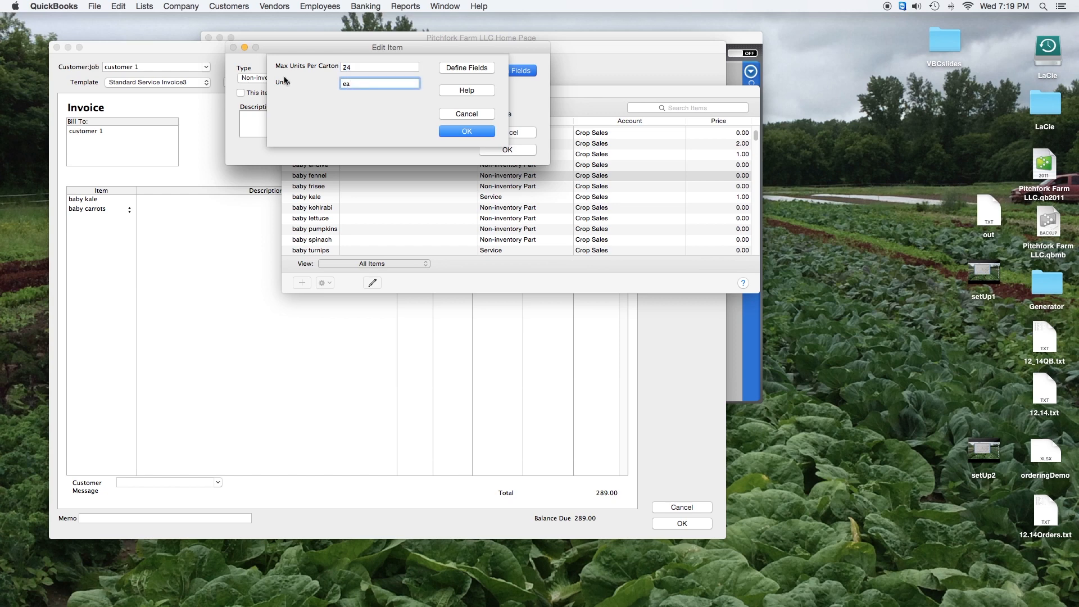
{"action": "left_click", "coordinate": [350, 69]}
{"action": "double_click", "coordinate": [350, 69]}
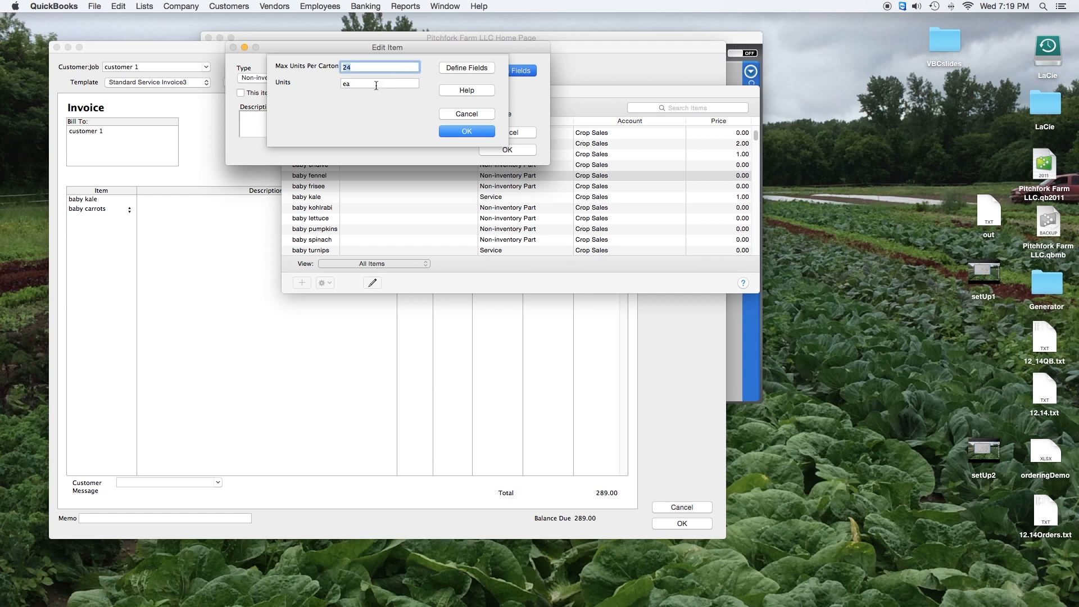
{"action": "left_click", "coordinate": [472, 132]}
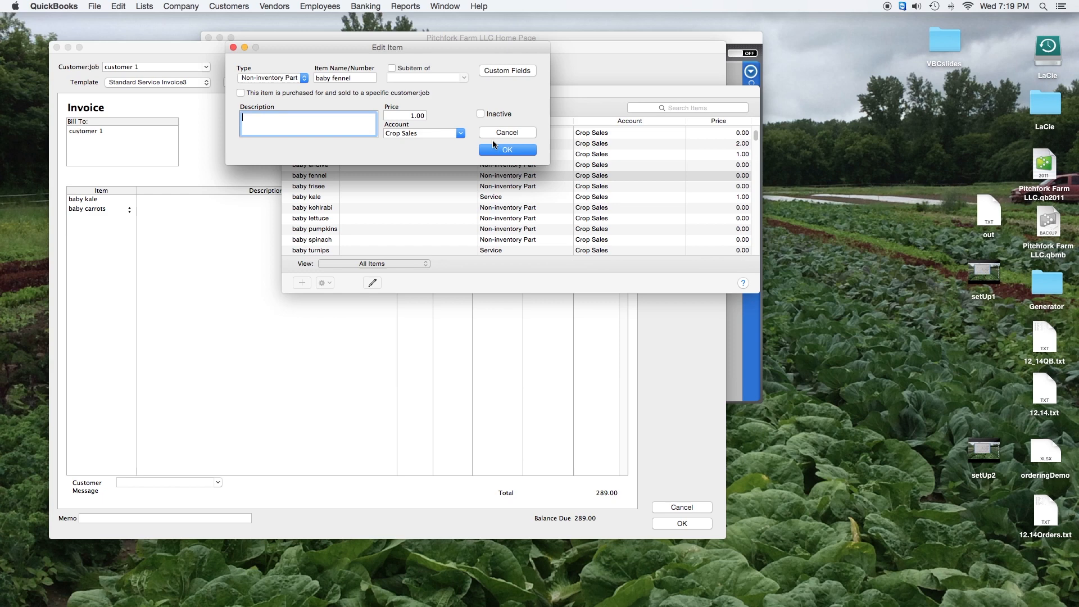
{"action": "left_click", "coordinate": [498, 150]}
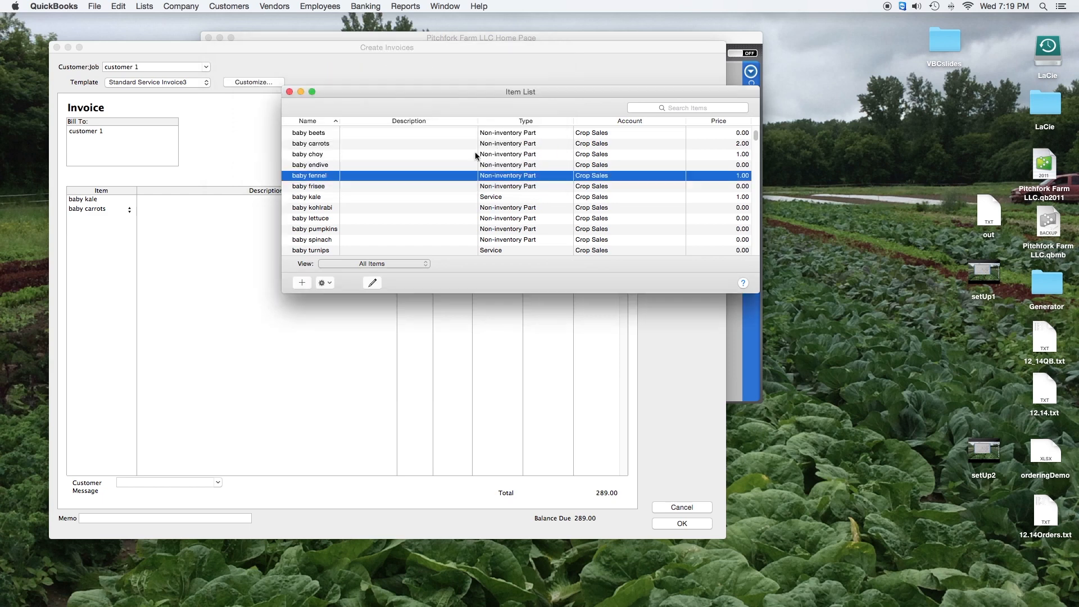
Step: Set the baby frisee item's Units custom field to cs and its Max Units Per Carton to 2, and save the item
{"action": "double_click", "coordinate": [374, 187]}
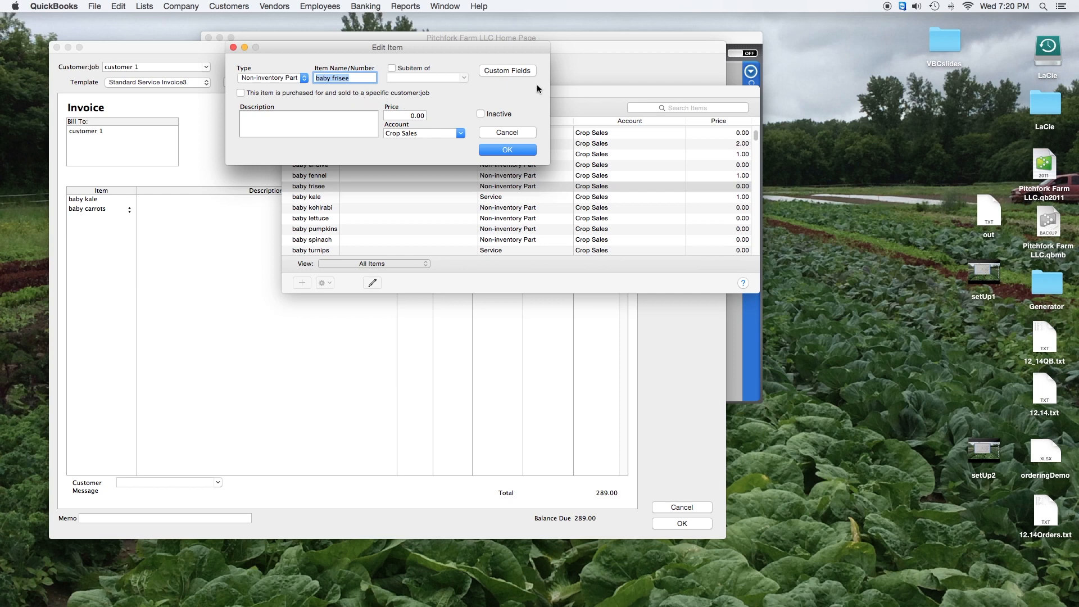
{"action": "left_click", "coordinate": [505, 74]}
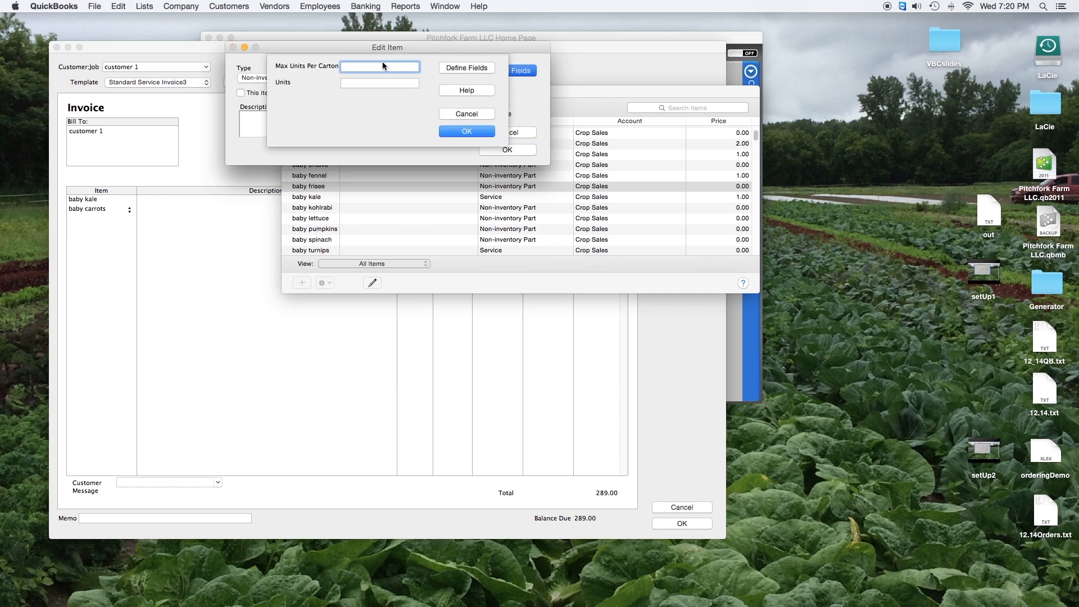
{"action": "left_click", "coordinate": [373, 83]}
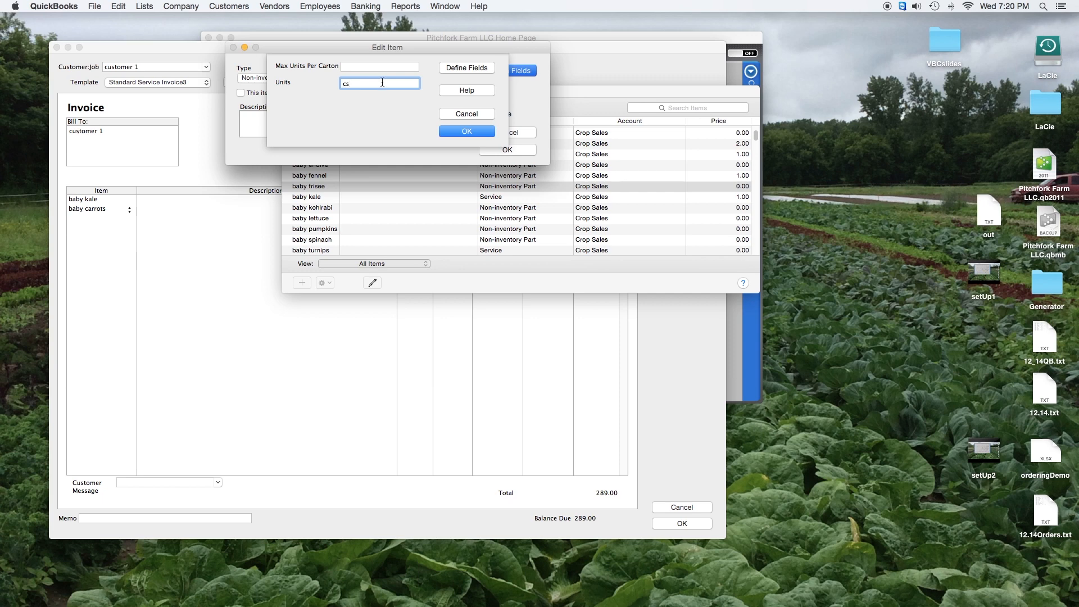
{"action": "left_click", "coordinate": [412, 66]}
{"action": "type", "text": "2"}
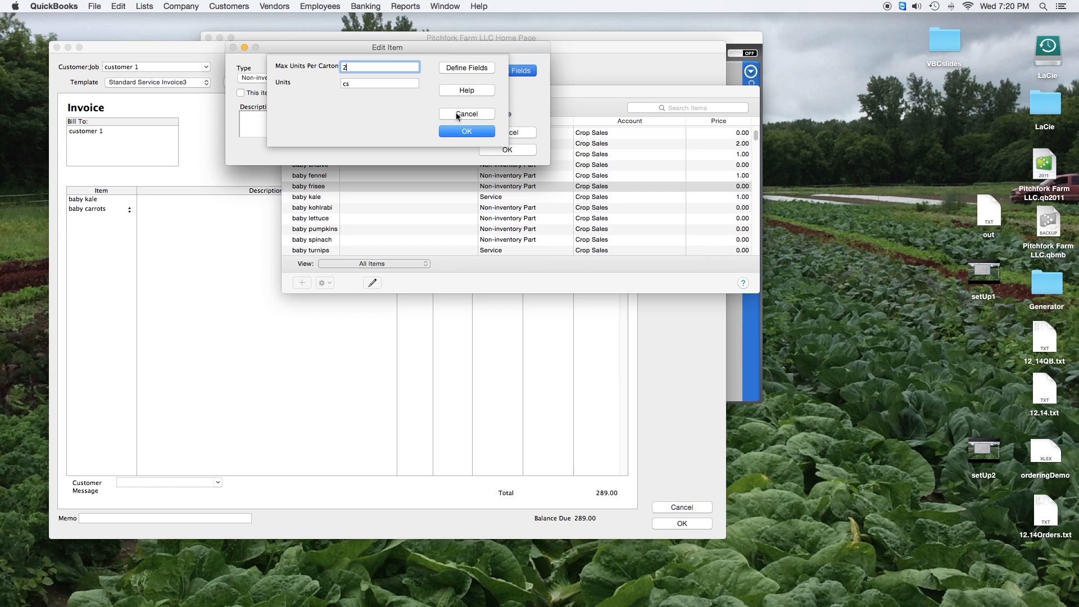
{"action": "left_click", "coordinate": [461, 132]}
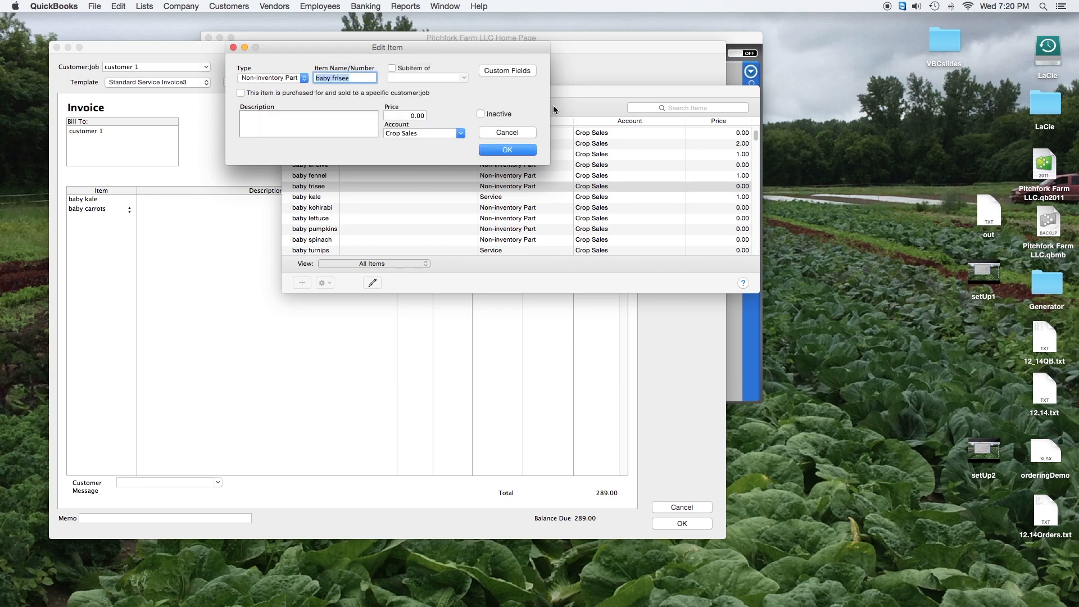
{"action": "left_click", "coordinate": [511, 152]}
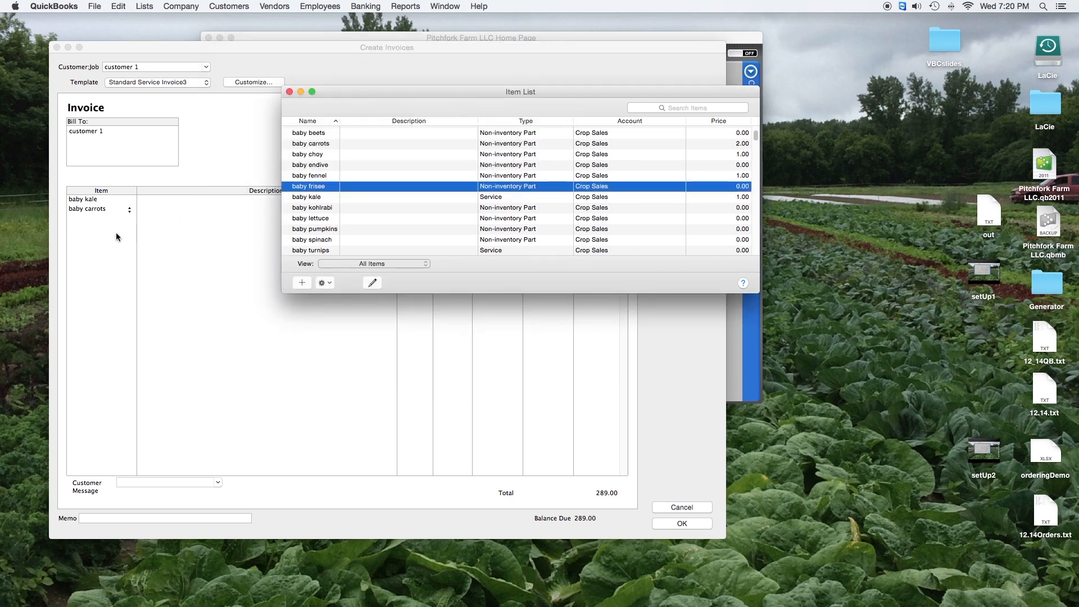
Step: Add baby fennel as the third line of the customer 1 invoice, leaving its other fields at their defaults
{"action": "left_click", "coordinate": [116, 232]}
{"action": "left_click", "coordinate": [125, 221]}
{"action": "type", "text": "baby f"}
{"action": "key", "text": "Tab"}
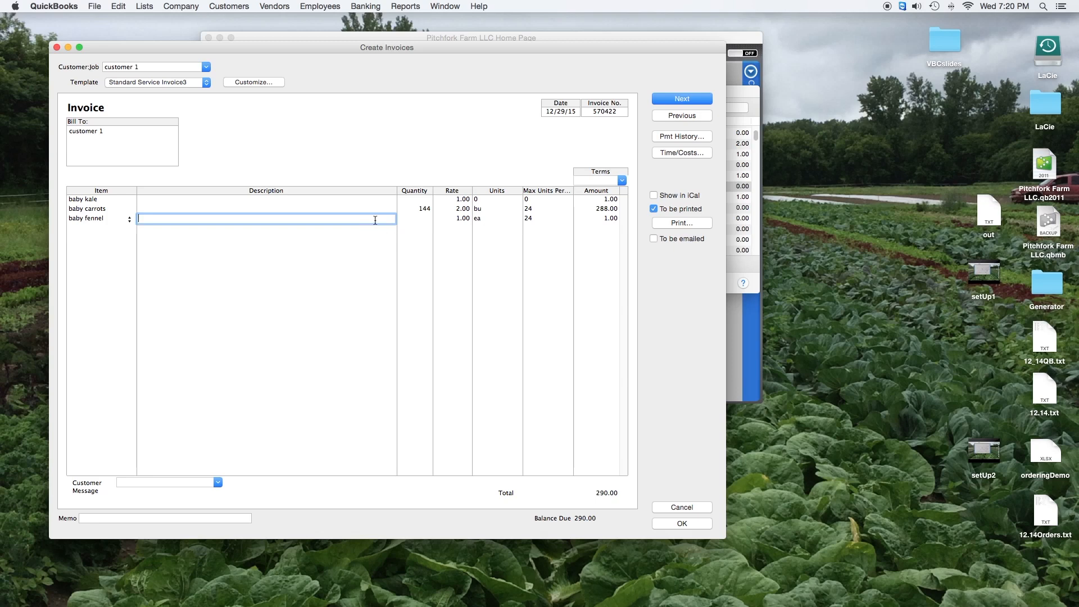
{"action": "key", "text": "Tab"}
{"action": "key", "text": "Tab"}
{"action": "key", "text": "Tab"}
{"action": "key", "text": "Tab"}
{"action": "key", "text": "Tab"}
{"action": "key", "text": "Tab"}
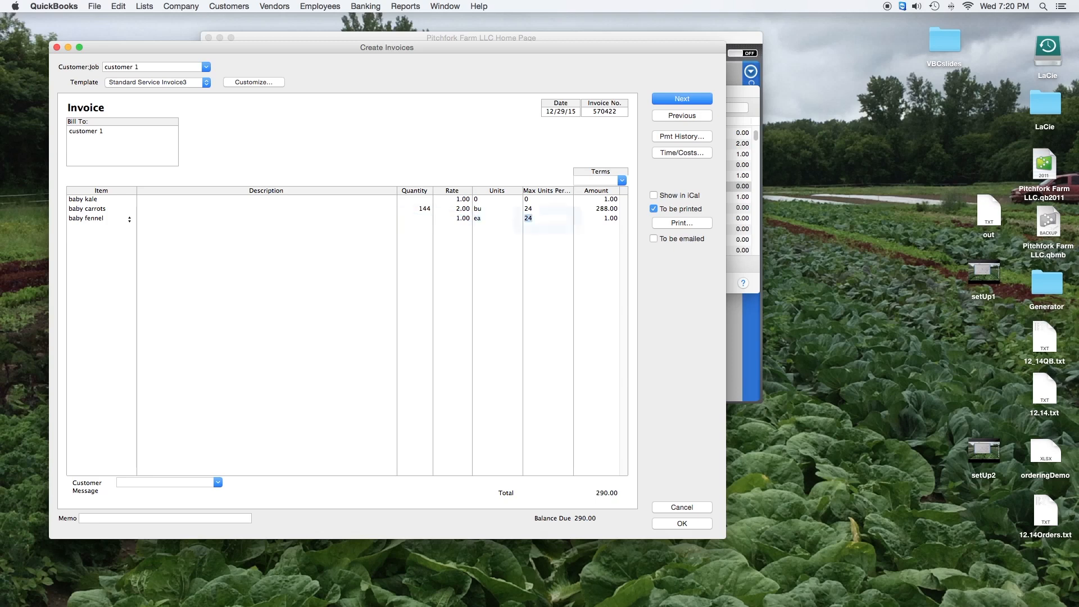
Step: Add baby spinach as the fourth line of the invoice with no description
{"action": "type", "text": "baby spinach"}
{"action": "key", "text": "Tab"}
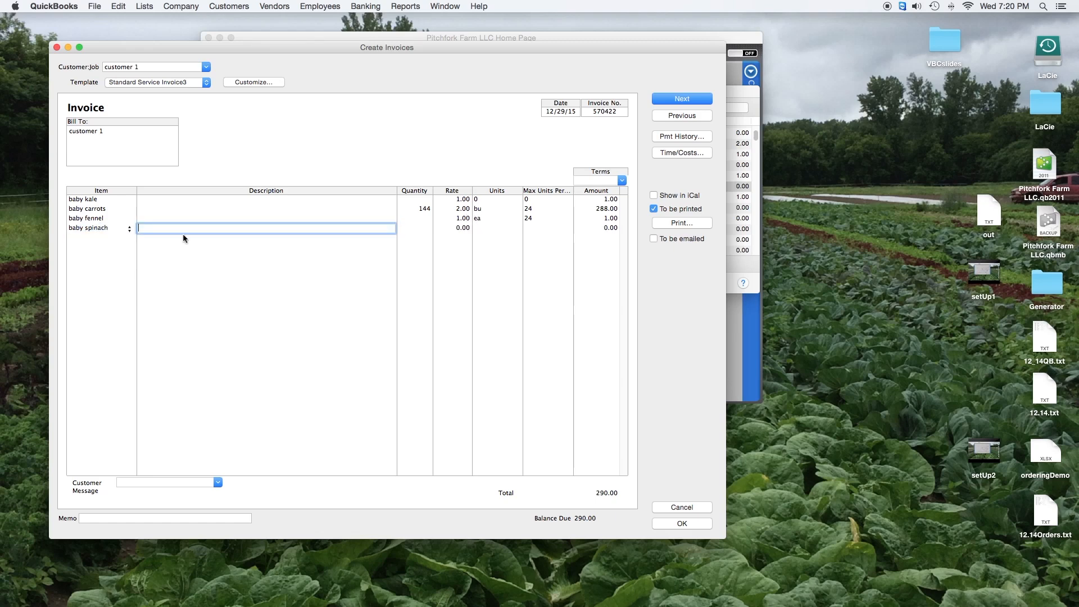
{"action": "key", "text": "Tab"}
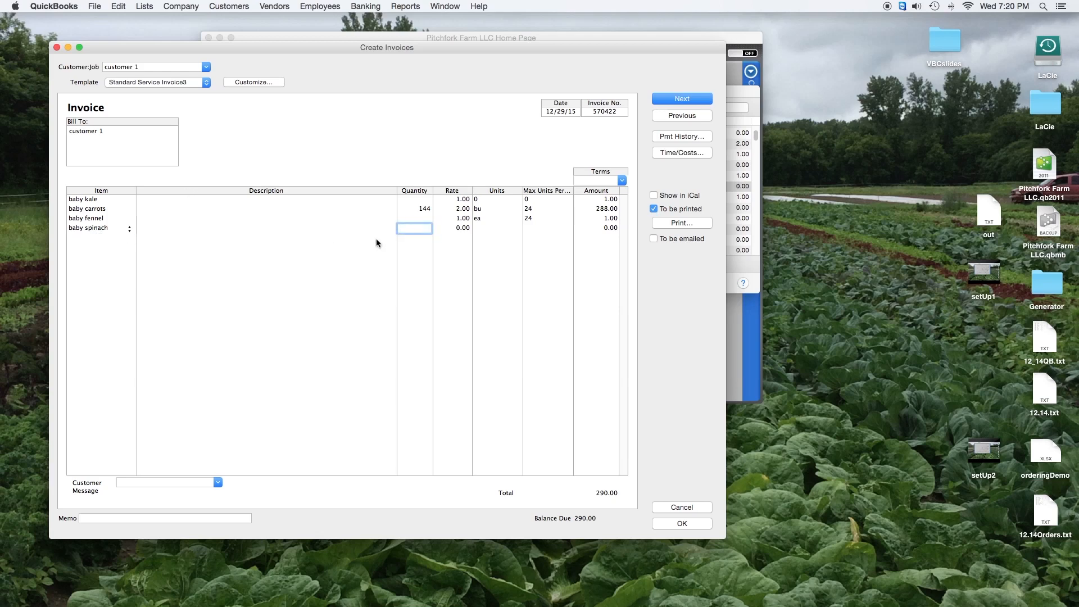
Step: Enter a quantity of 10, units cs and 2 maximum units per carton on the baby spinach line
{"action": "type", "text": "10"}
{"action": "key", "text": "Tab"}
{"action": "key", "text": "Tab"}
{"action": "type", "text": "cs"}
{"action": "key", "text": "Tab"}
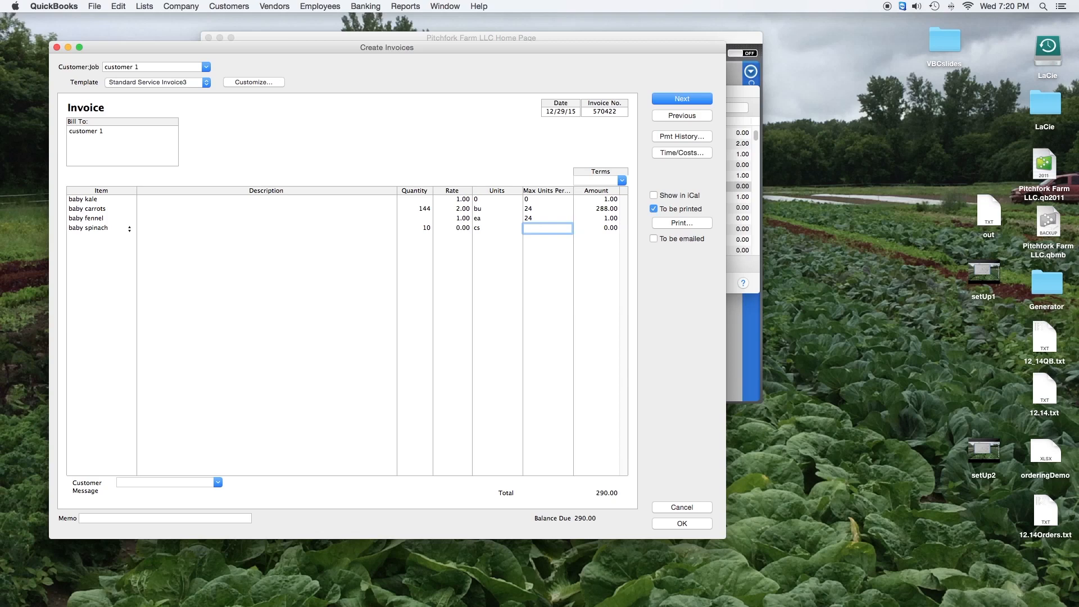
{"action": "type", "text": "2"}
{"action": "key", "text": "Tab"}
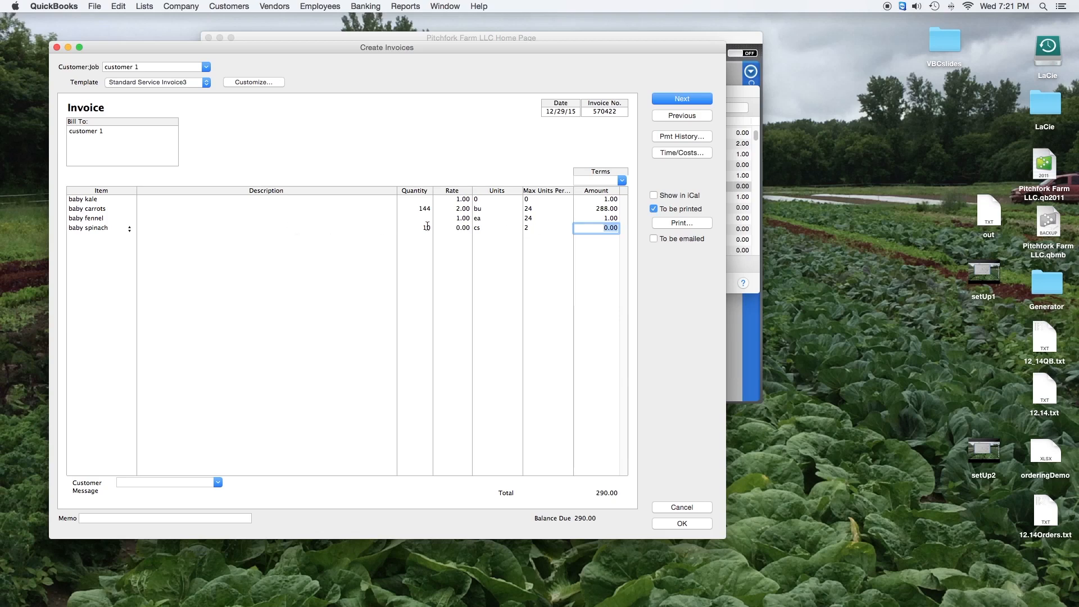
Step: Change the baby spinach line to a quantity of 2, units lb and 10 maximum units per carton
{"action": "left_click", "coordinate": [427, 228]}
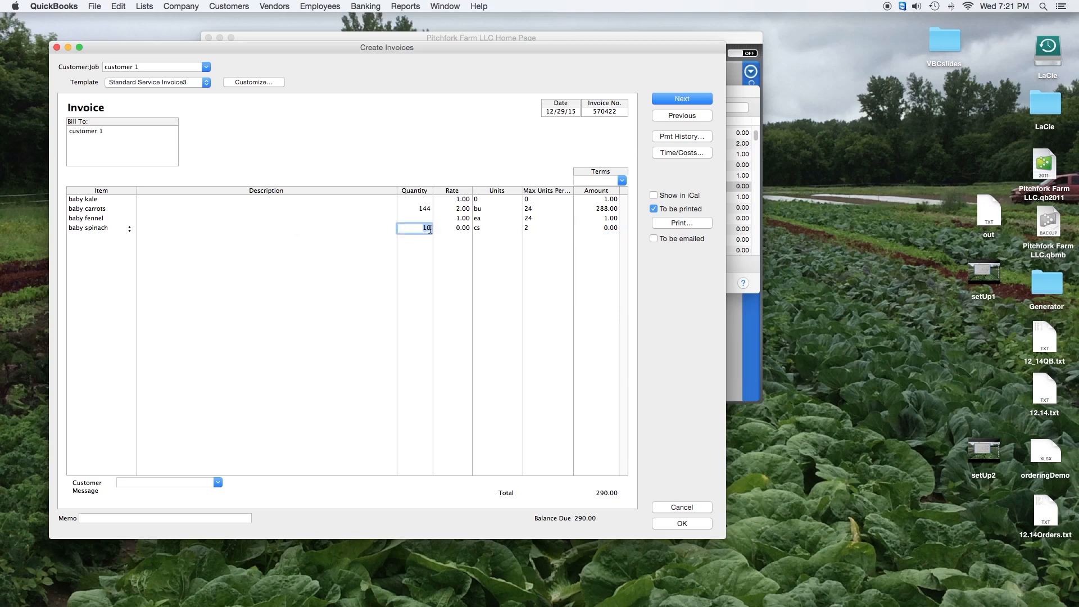
{"action": "type", "text": "2"}
{"action": "key", "text": "Tab"}
{"action": "key", "text": "Tab"}
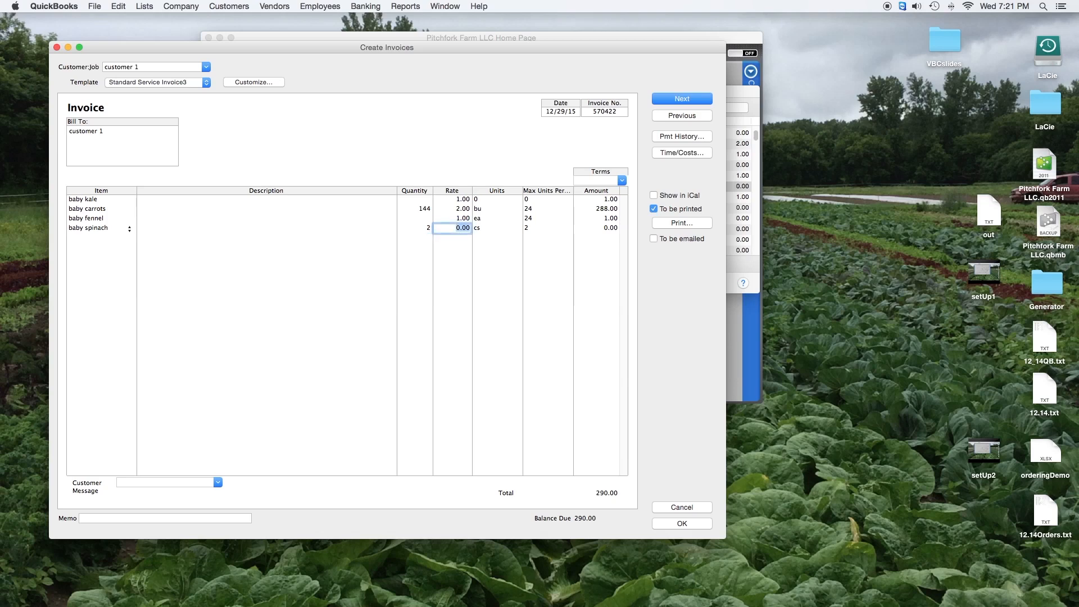
{"action": "type", "text": "lb"}
{"action": "key", "text": "Tab"}
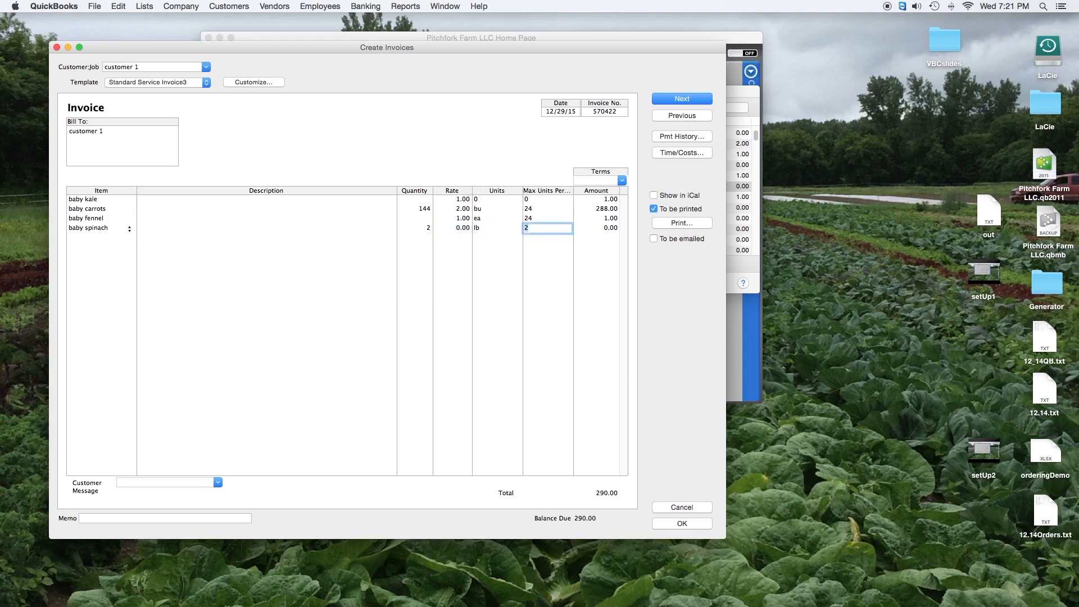
{"action": "type", "text": "10"}
Step: Set the baby lettuce item's Units to cs and Max Units Per Carton to 2, save it and close the item list
{"action": "left_click", "coordinate": [144, 6]}
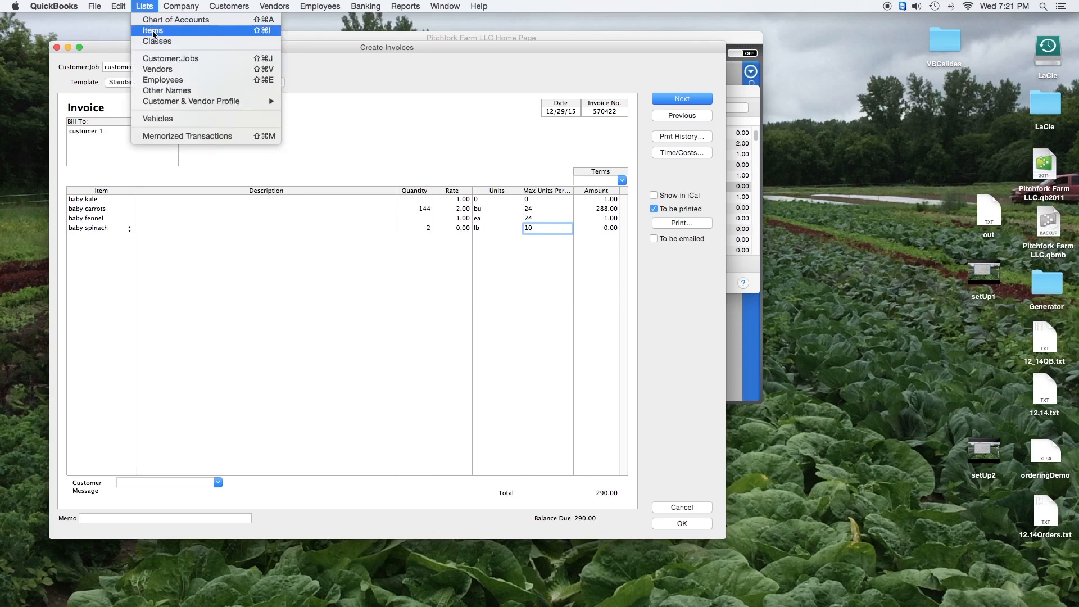
{"action": "left_click", "coordinate": [152, 31]}
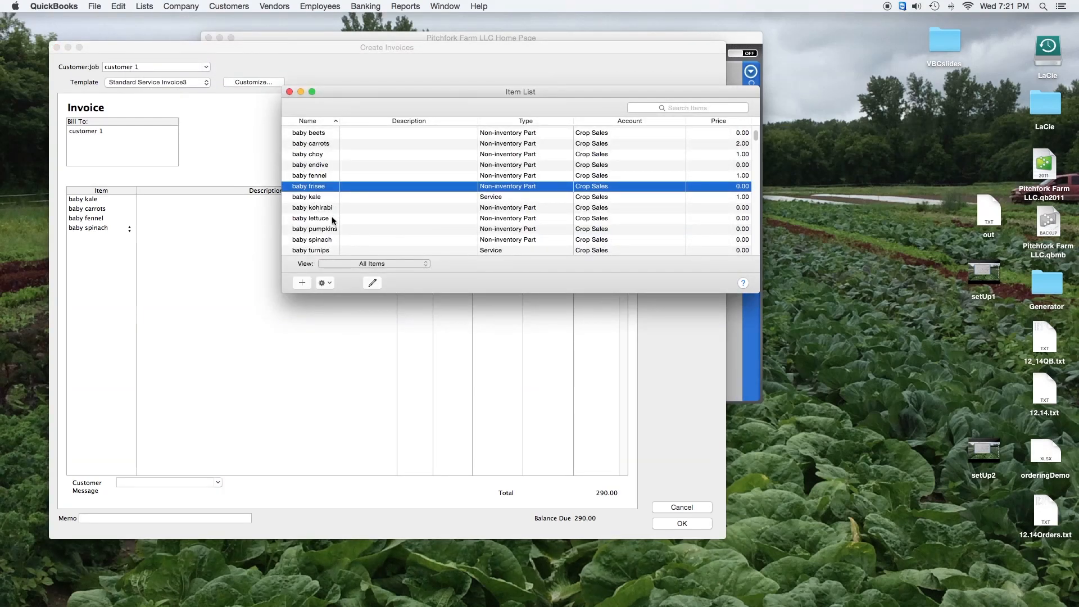
{"action": "double_click", "coordinate": [331, 217]}
{"action": "left_click", "coordinate": [509, 72]}
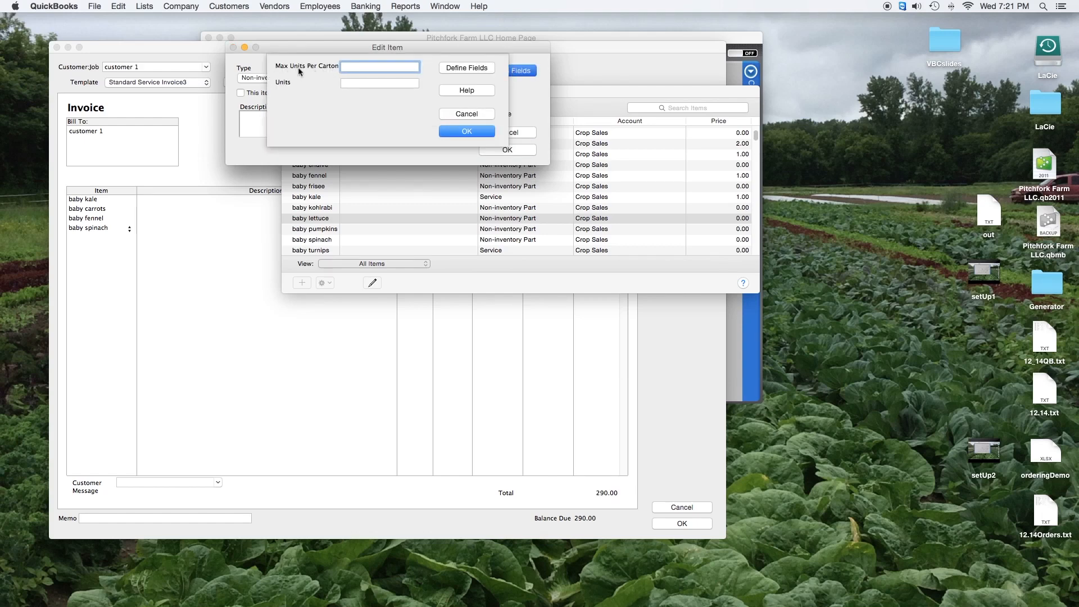
{"action": "left_click", "coordinate": [372, 80]}
{"action": "type", "text": "cs"}
{"action": "left_click", "coordinate": [374, 67]}
{"action": "type", "text": "2"}
{"action": "left_click", "coordinate": [467, 131]}
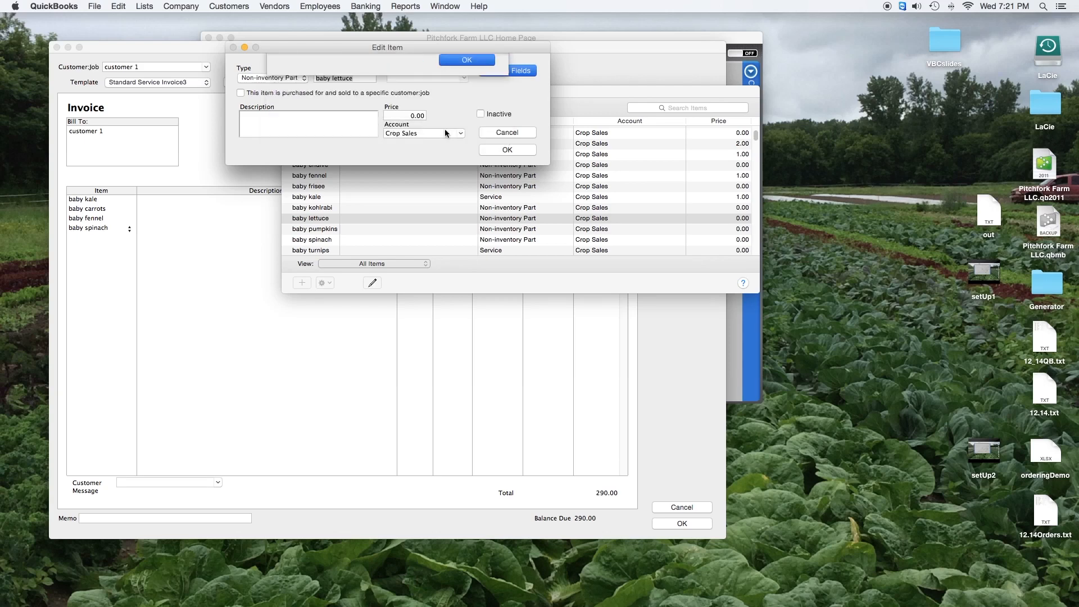
{"action": "left_click", "coordinate": [508, 149]}
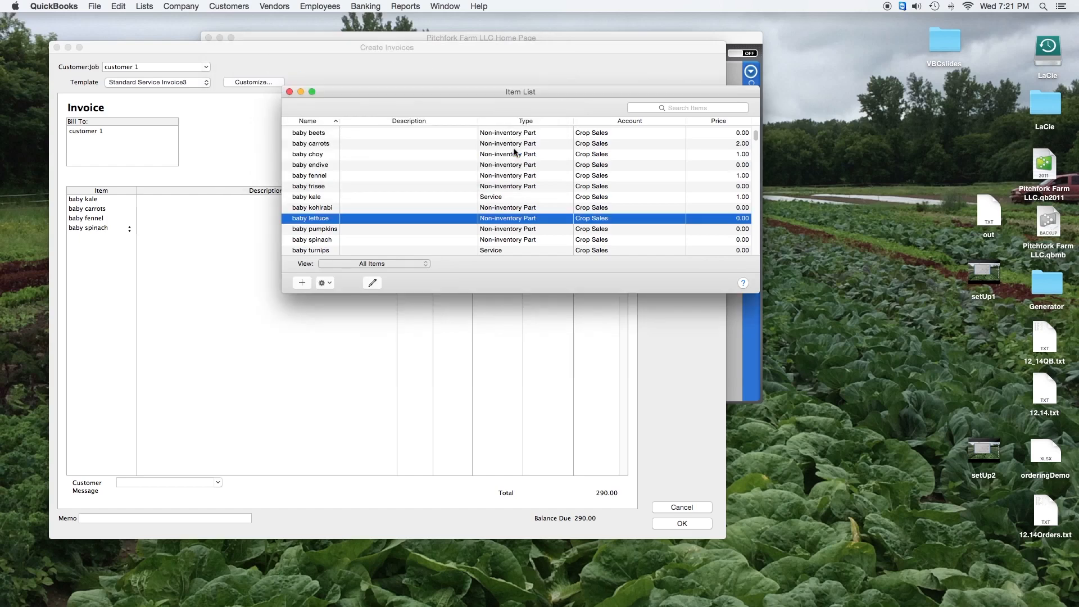
{"action": "left_click", "coordinate": [289, 92]}
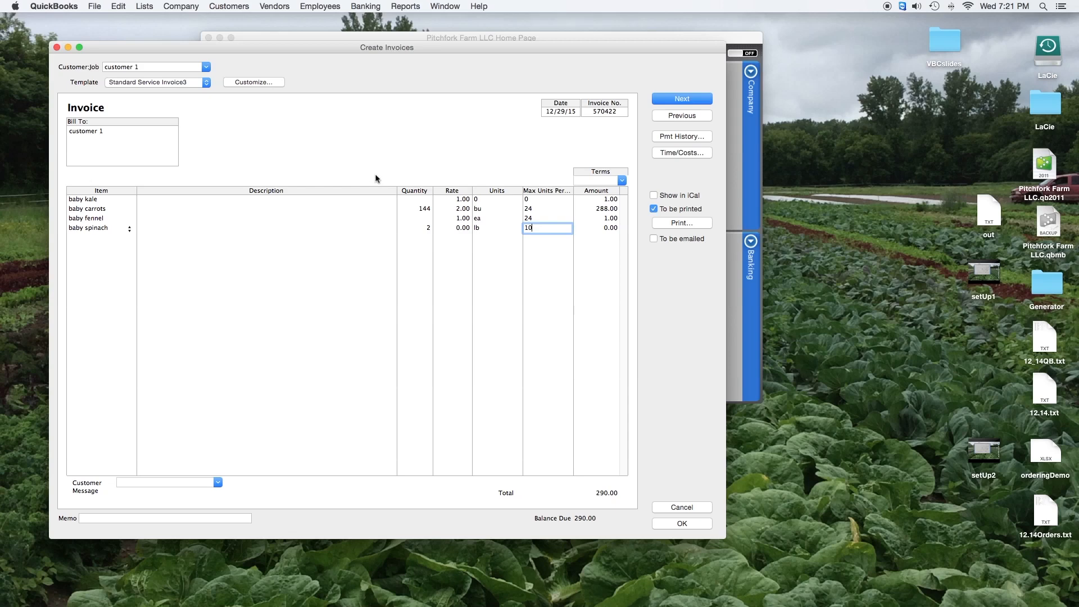